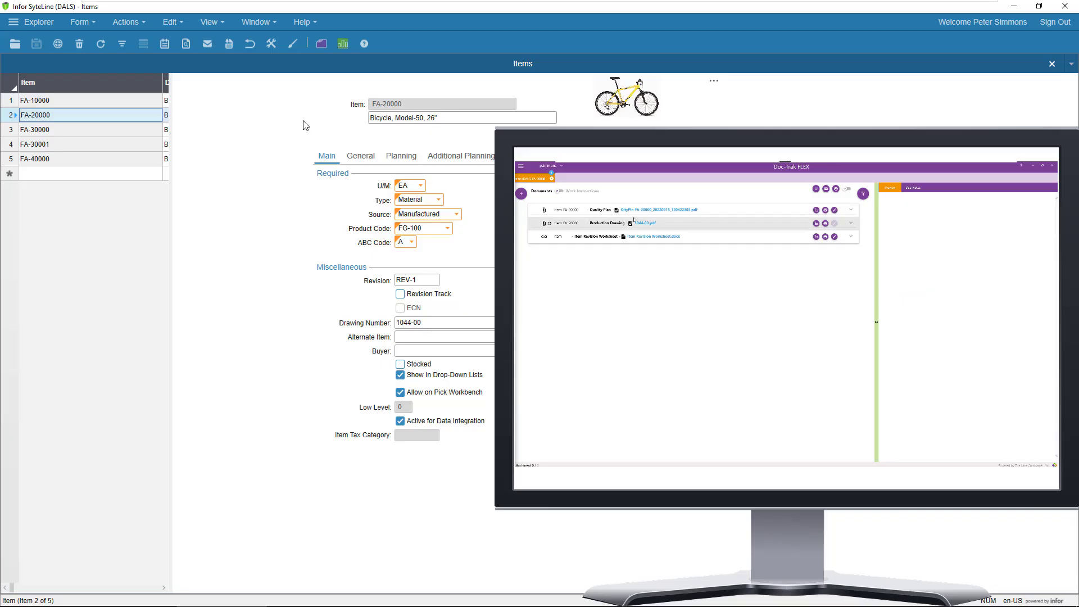
Preview item FA-20000's quality plan, production drawing and Item Revision Worksheet, and briefly open the worksheet document
left_click(669, 211)
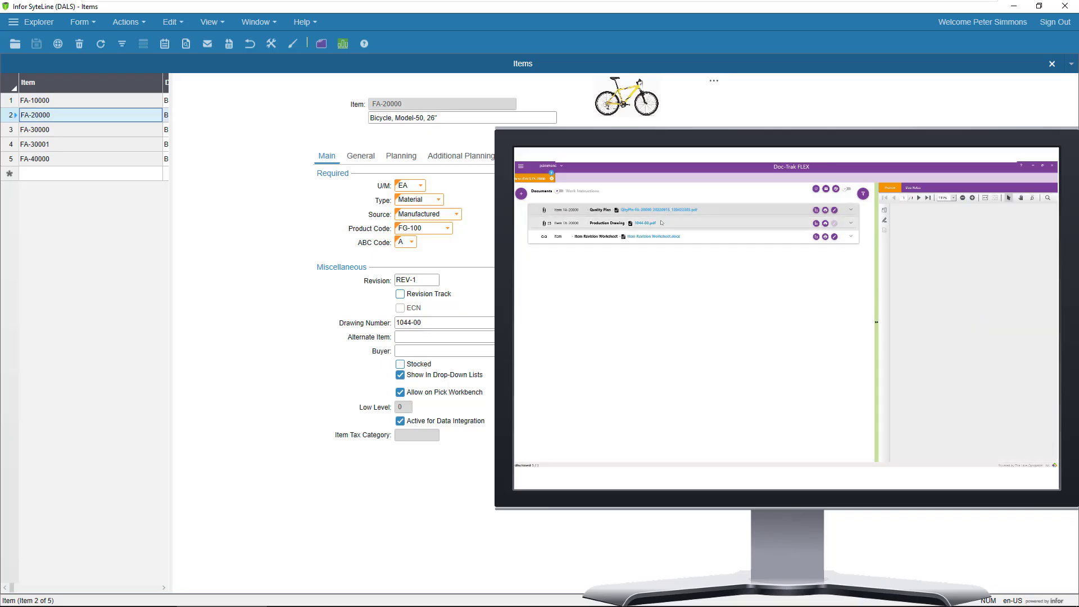
left_click(652, 224)
left_click(657, 236)
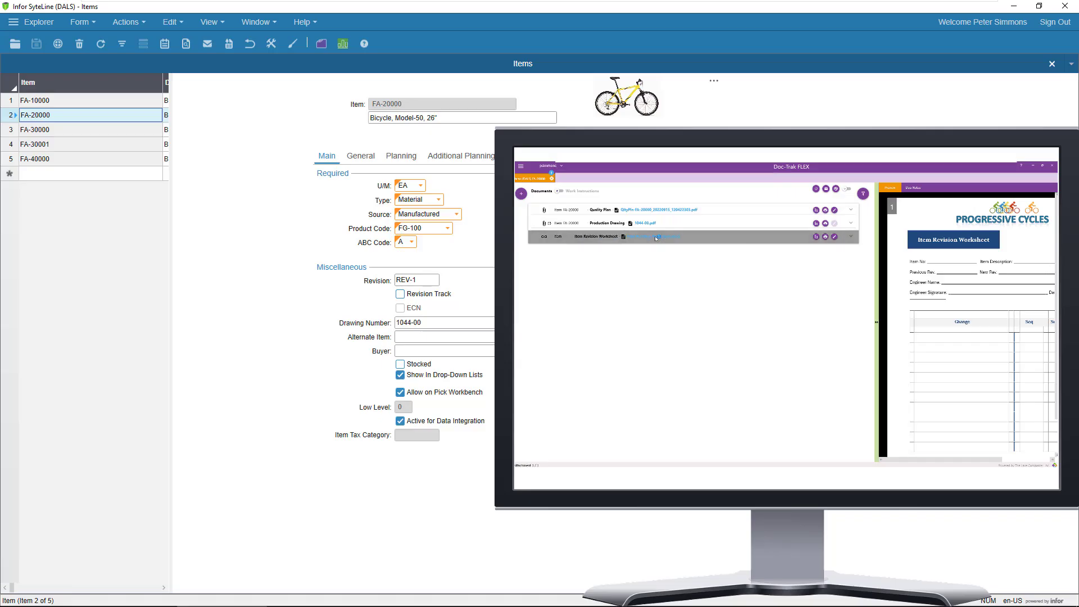
left_click(656, 238)
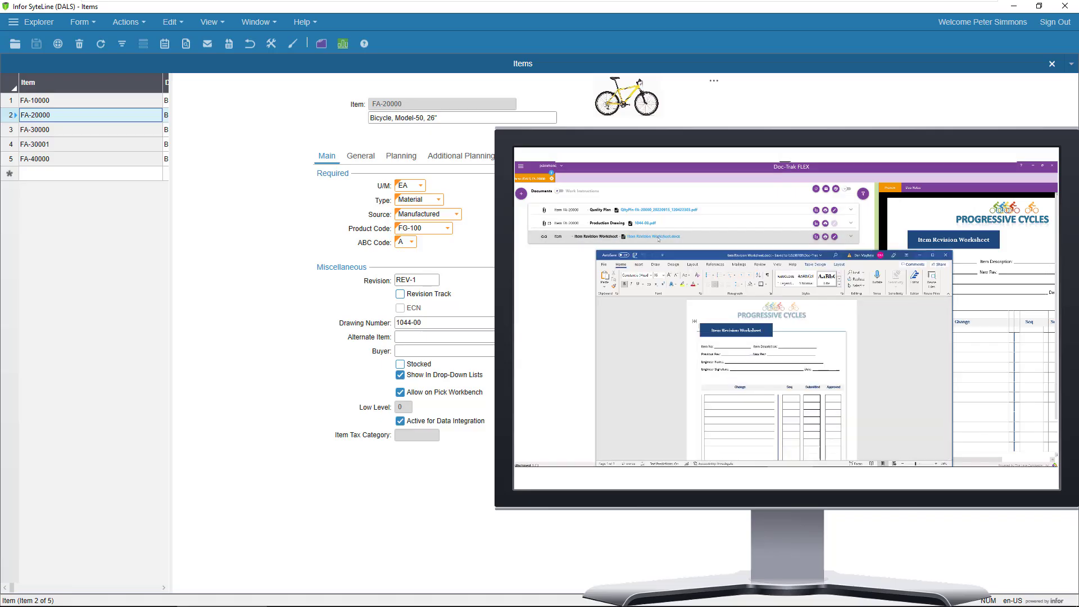
left_click(946, 255)
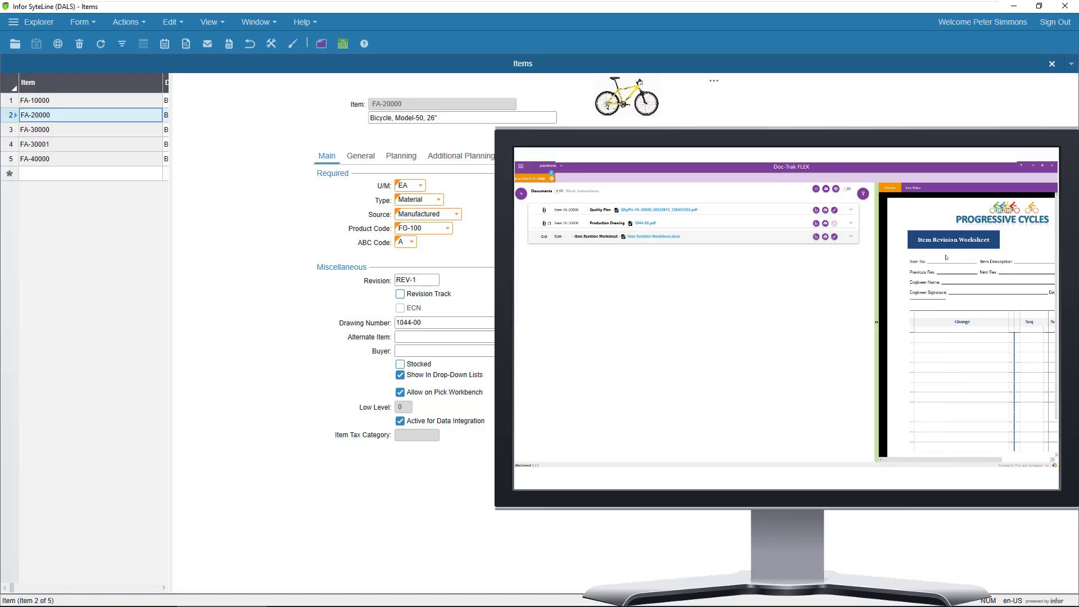
Open the Job Orders form in SyteLine and filter it for item fa-10000
key("ctrl+o")
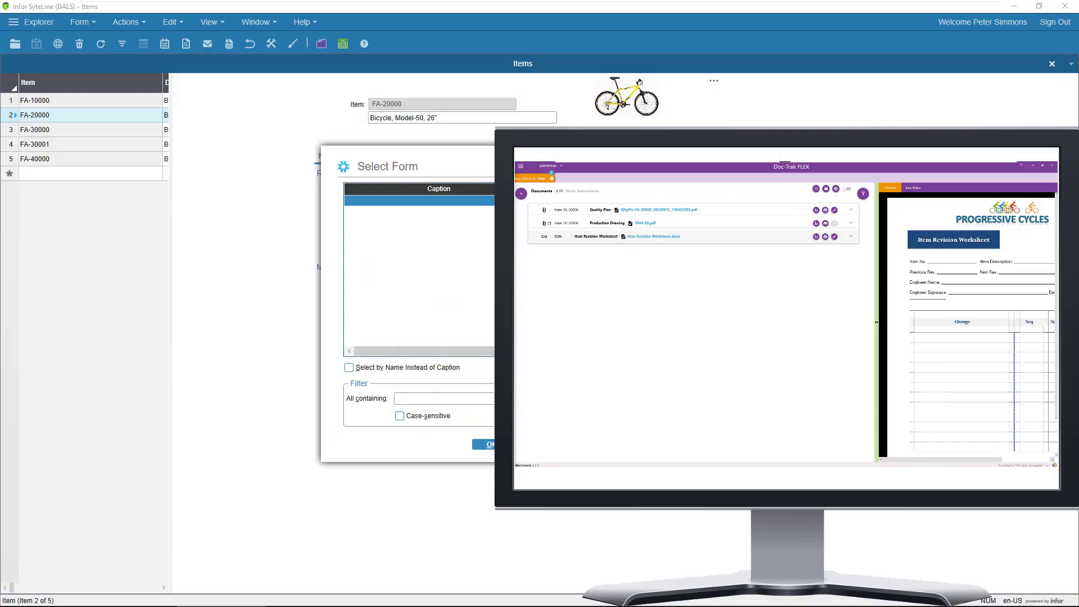
key("Return")
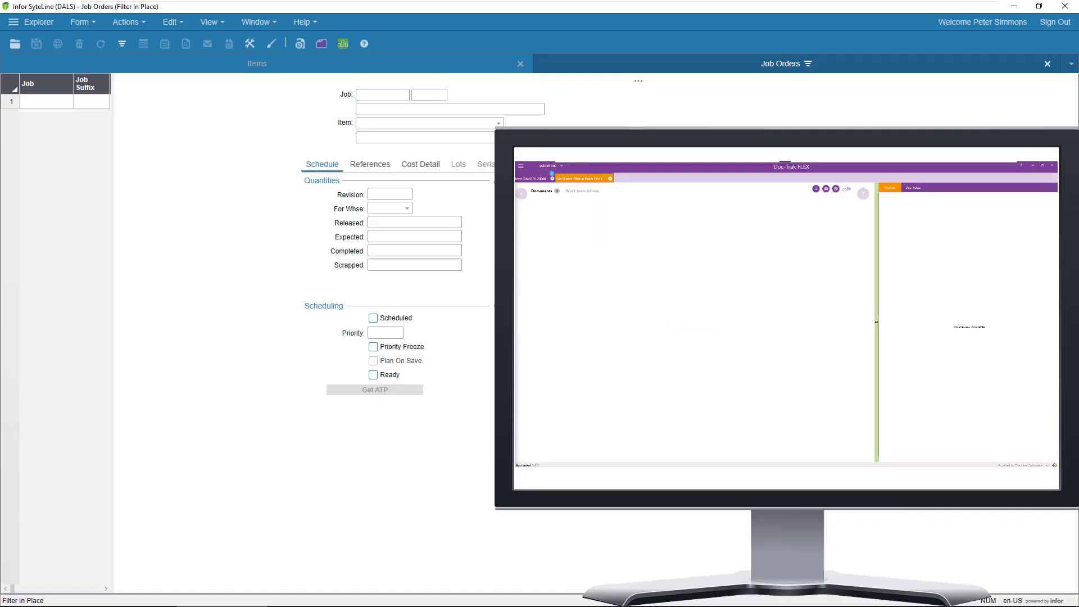
left_click(454, 119)
type("fa-10000")
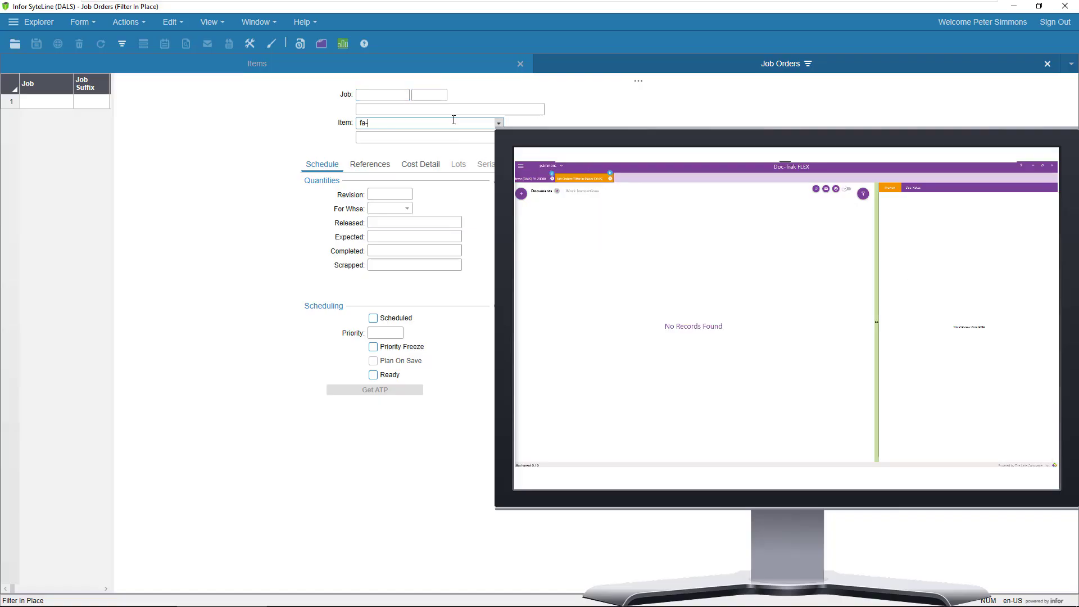
key("F4")
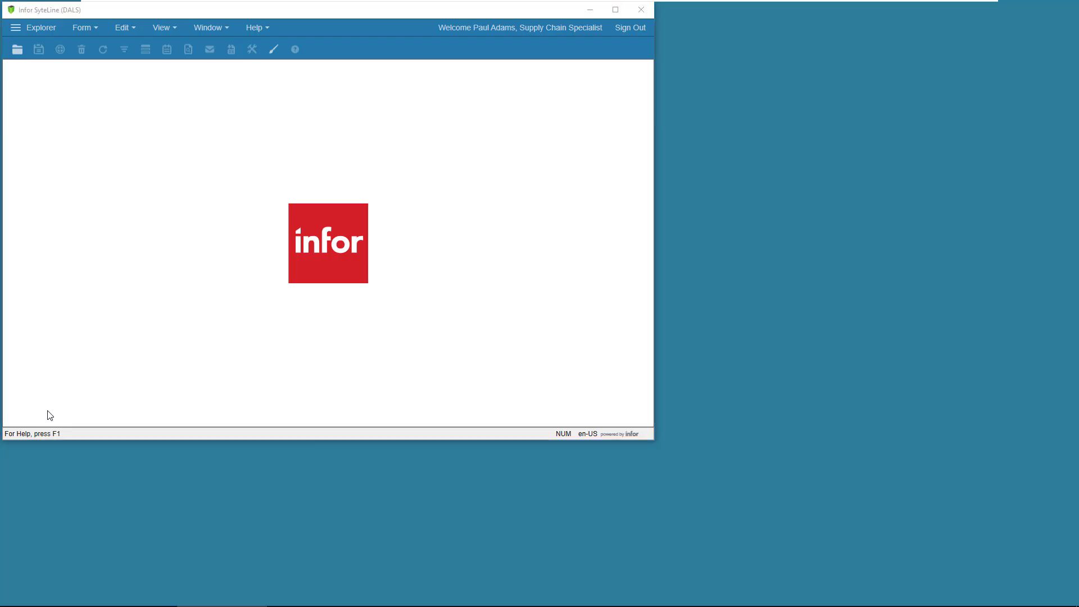
Open the Items form and filter it for items matching fa-*
key("ctrl+o")
type("items")
key("Return")
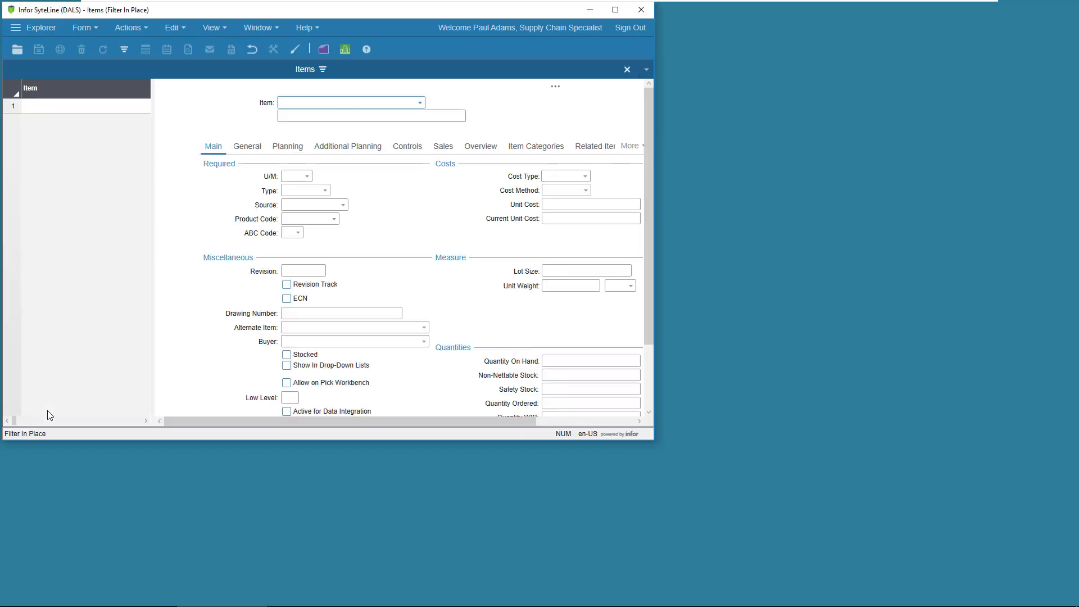
type("fa-*")
key("F4")
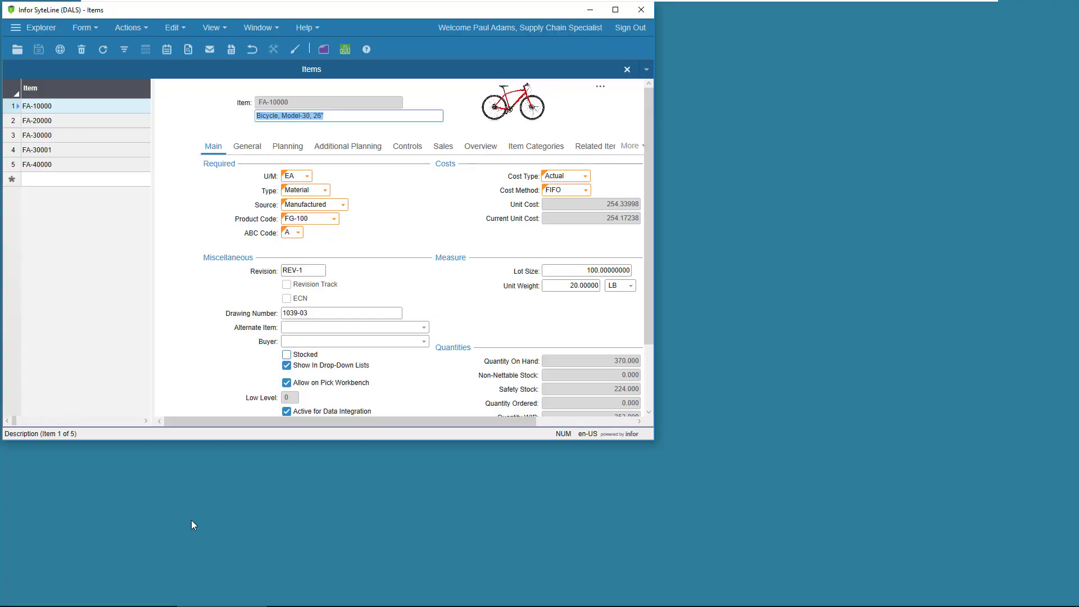
Launch Doc-Trak FLEX from item FA-10000, clear the browser out of the way, and maximize the Doc-Trak window
left_click(341, 603)
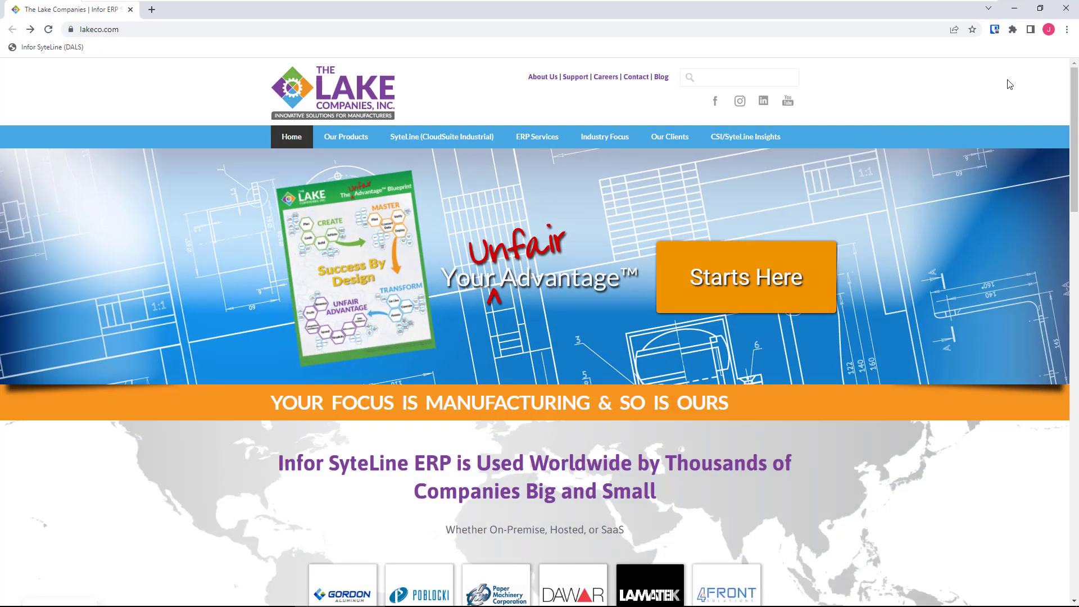
left_click(1016, 9)
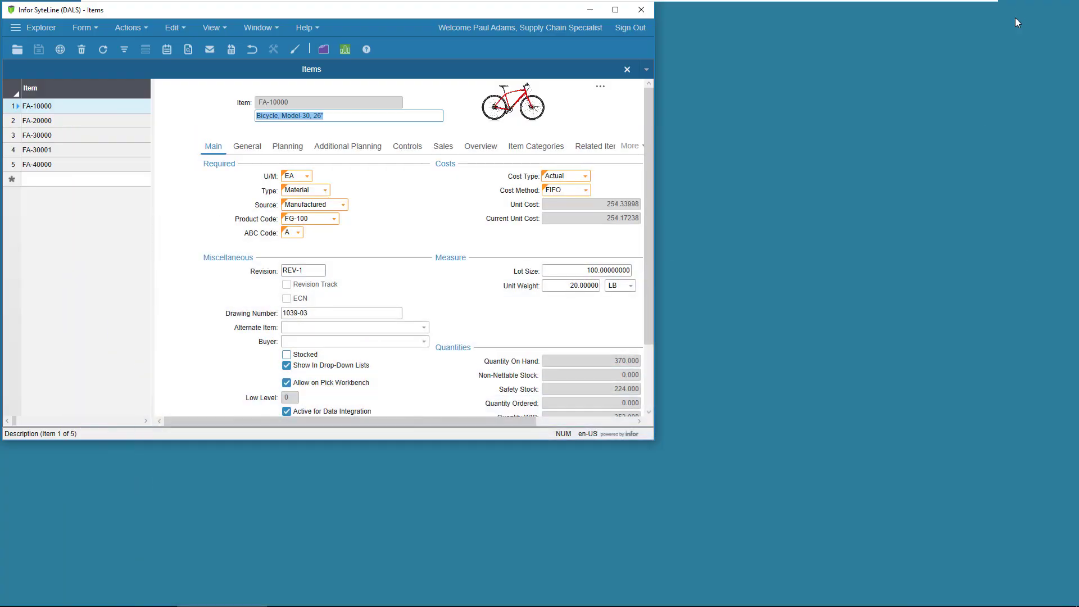
left_click(324, 50)
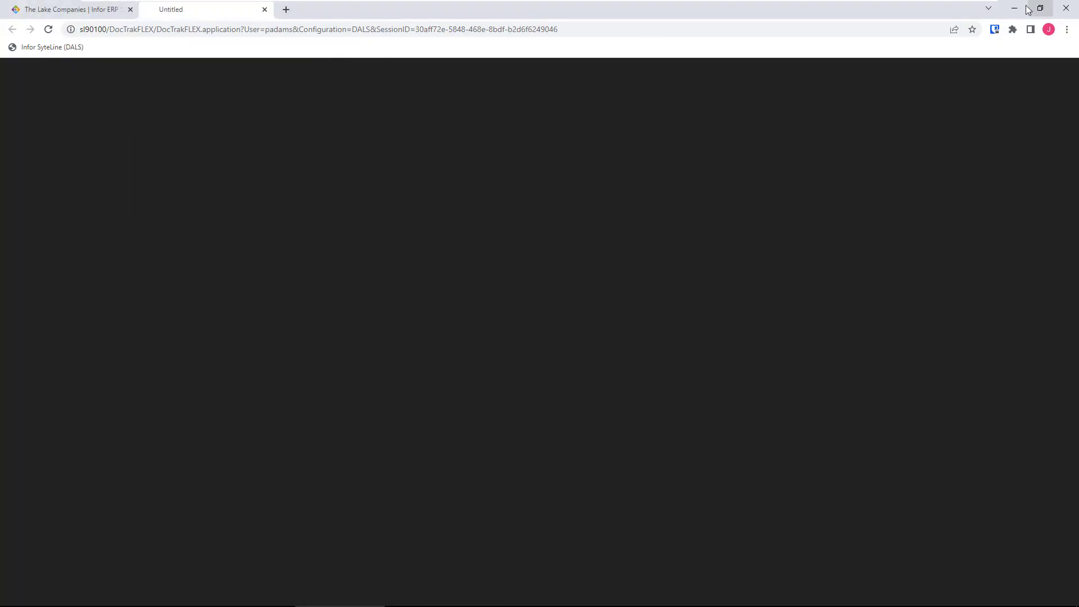
left_click(1016, 9)
left_click_drag(714, 94, 937, 186)
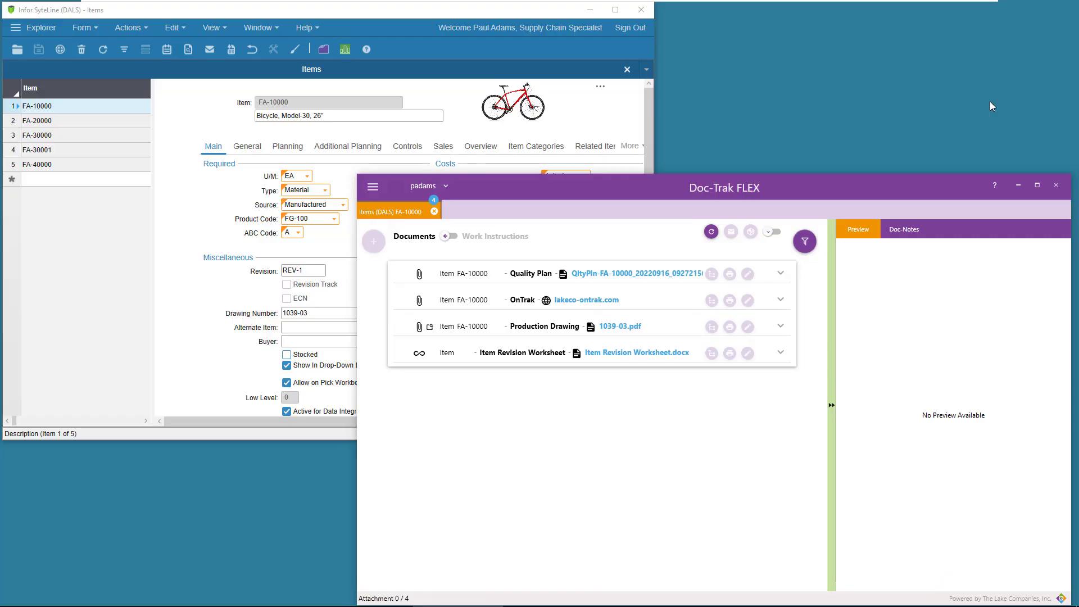
left_click(1038, 187)
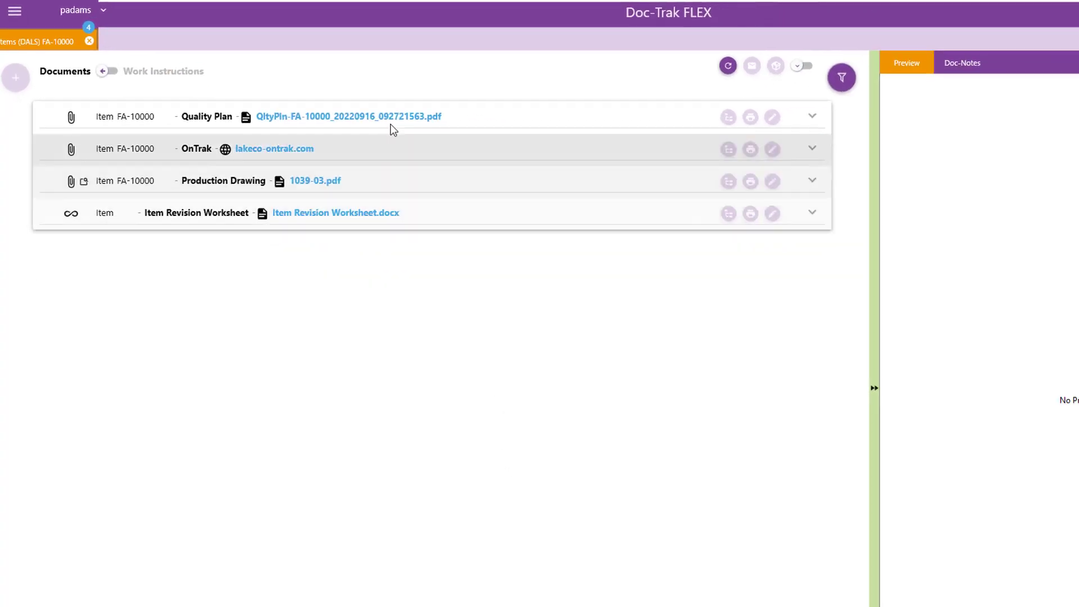
Preview each of item FA-10000's linked documents in turn, from the quality plan to the Item Revision Worksheet, and return to the quality plan
left_click(480, 145)
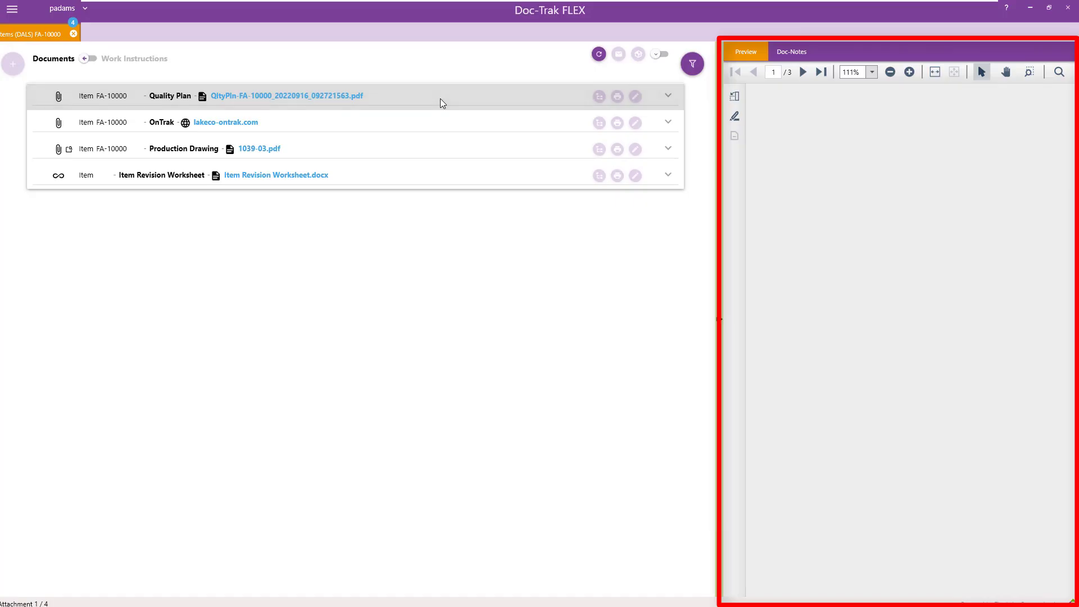
left_click(439, 121)
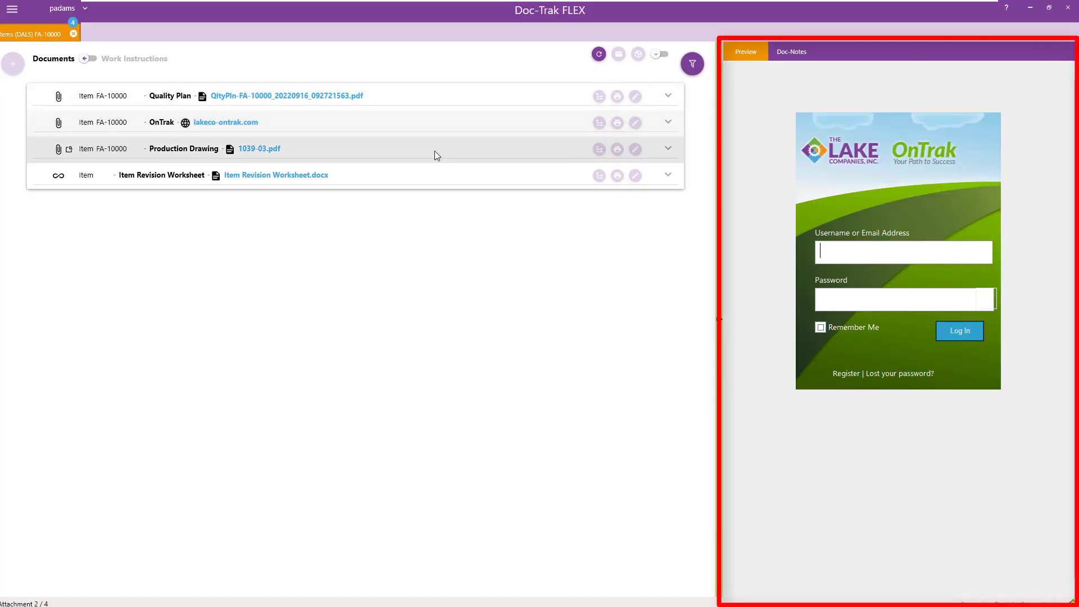
left_click(434, 151)
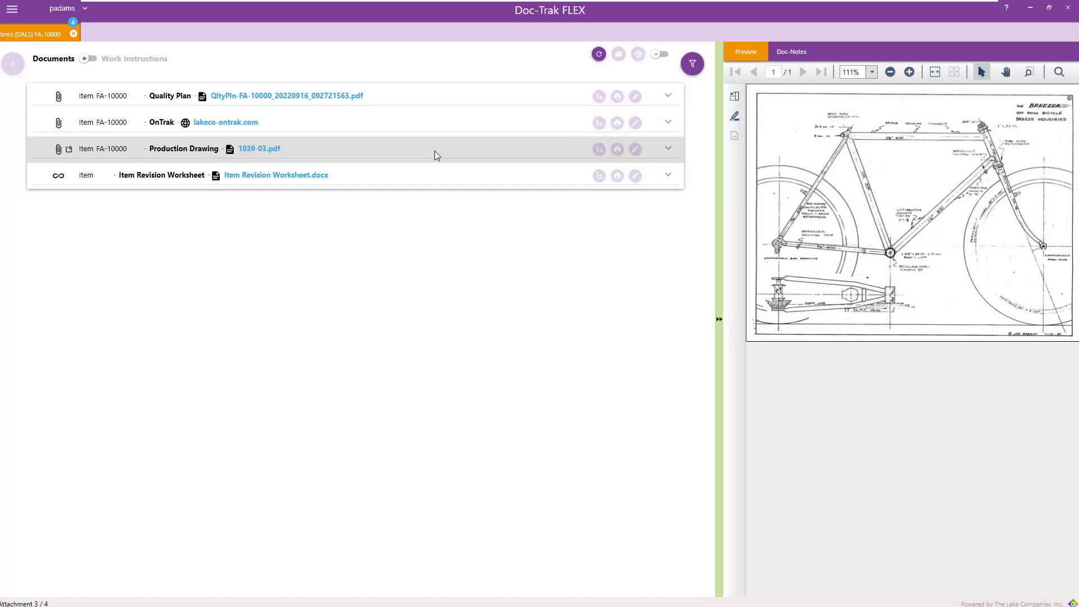
left_click(432, 181)
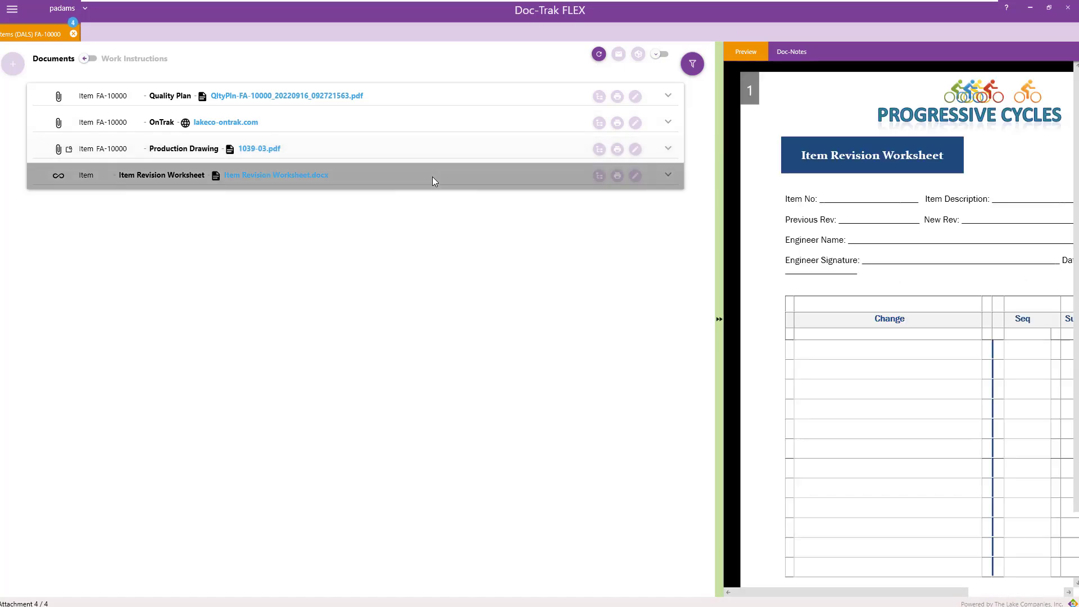
left_click(434, 99)
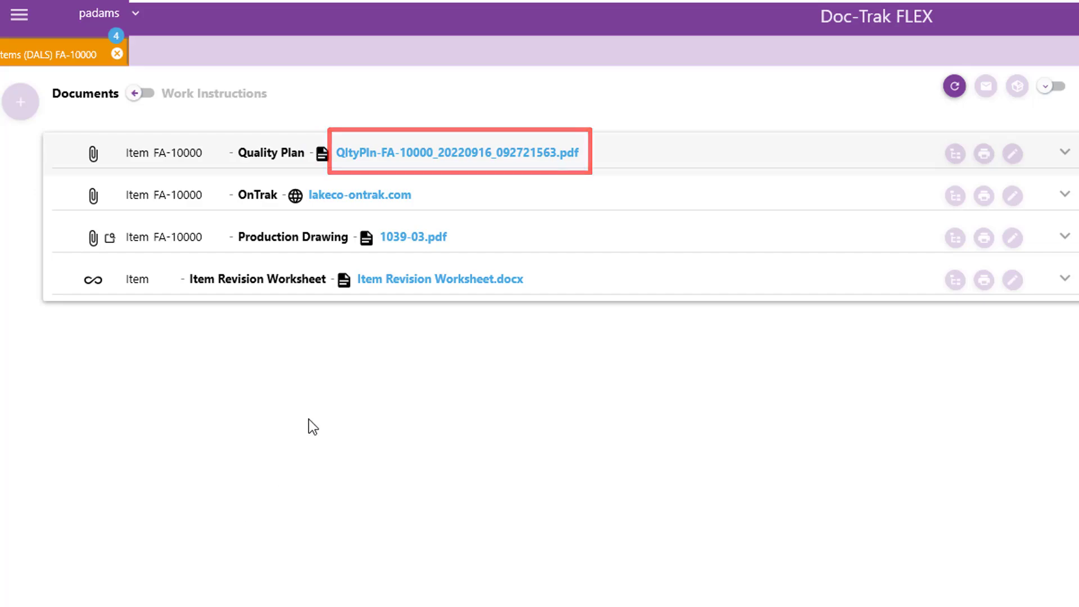
Open FA-10000's quality plan PDF in its full viewer, page through to page 3 and back, and close it
left_click(450, 152)
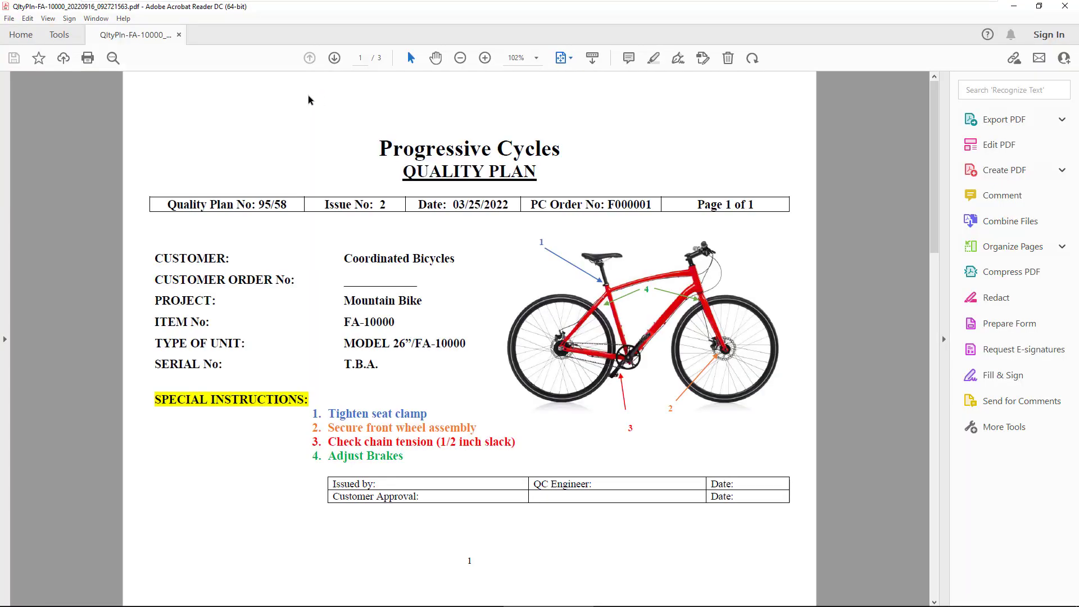
left_click(334, 58)
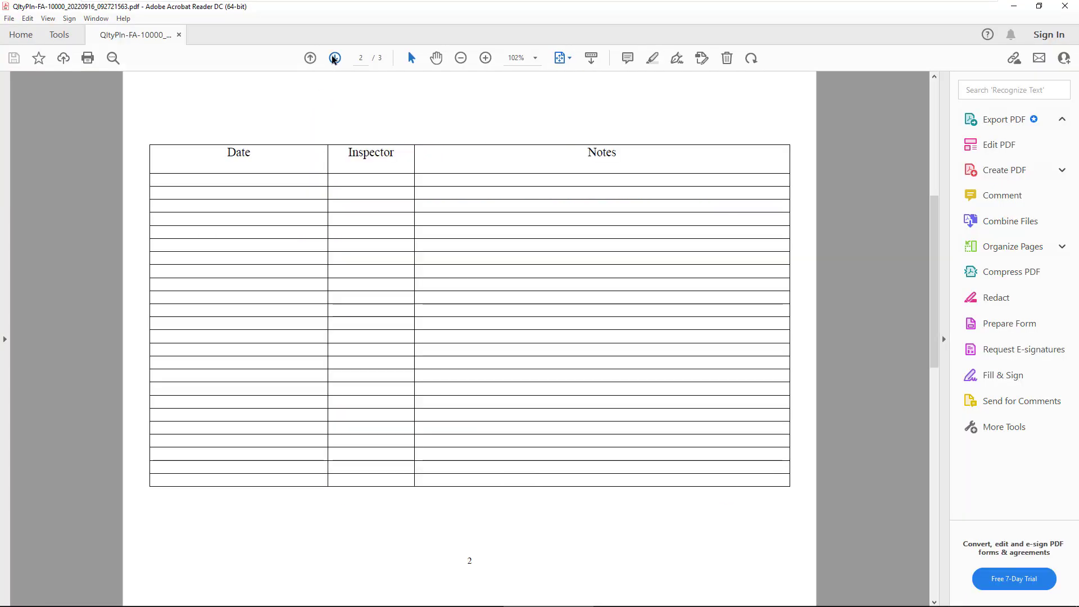
left_click(334, 58)
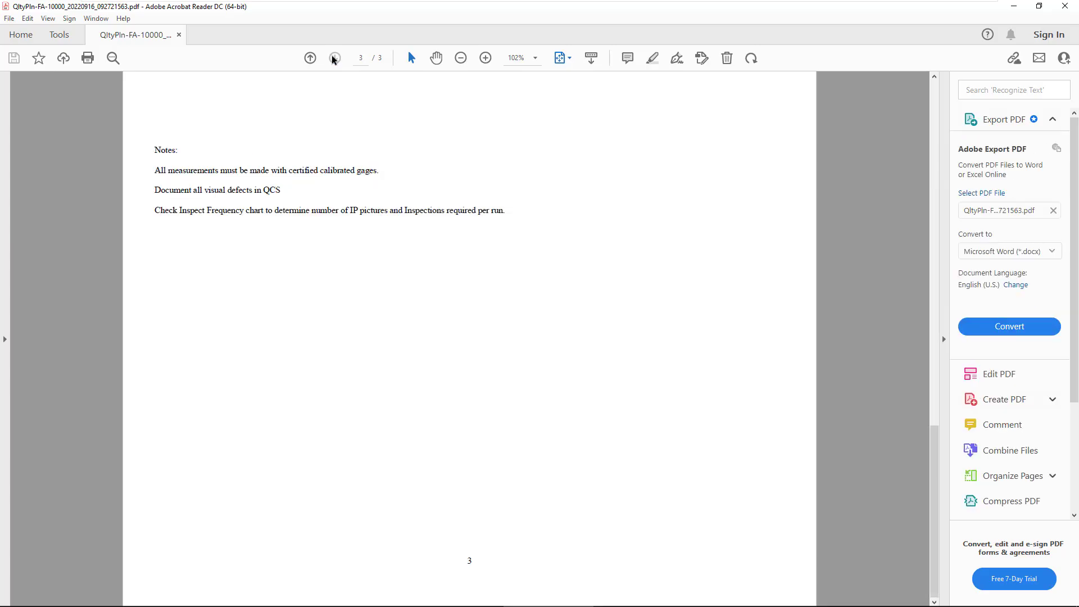
left_click(311, 59)
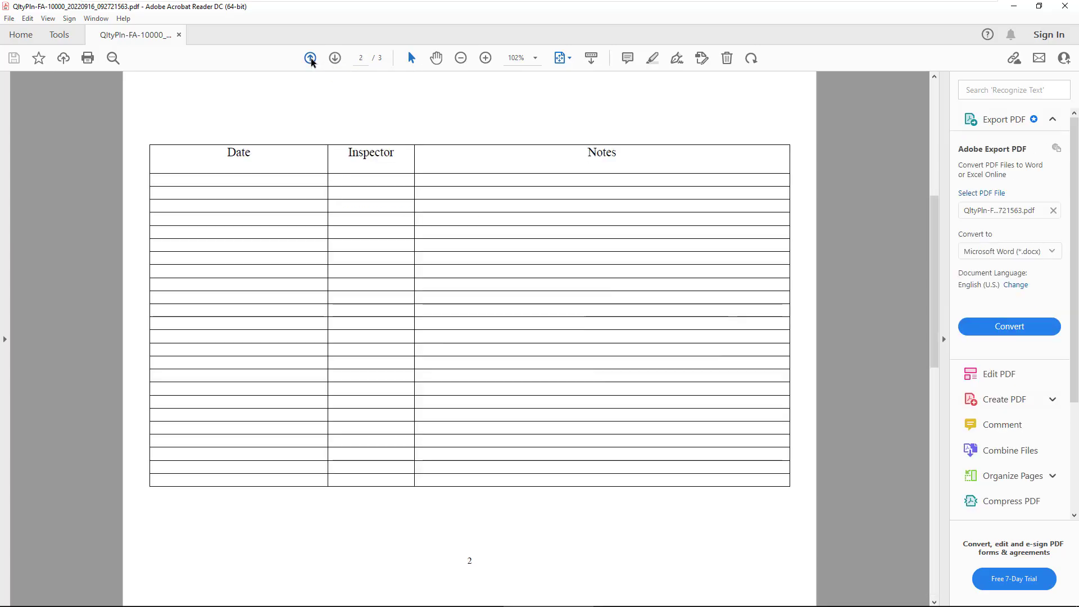
left_click(312, 61)
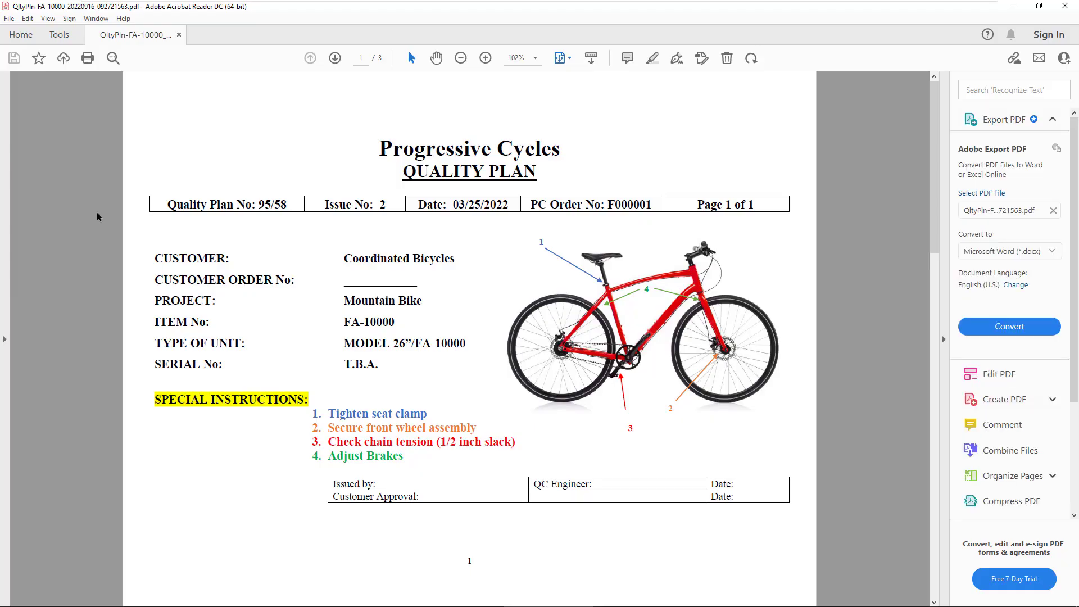
left_click(1064, 11)
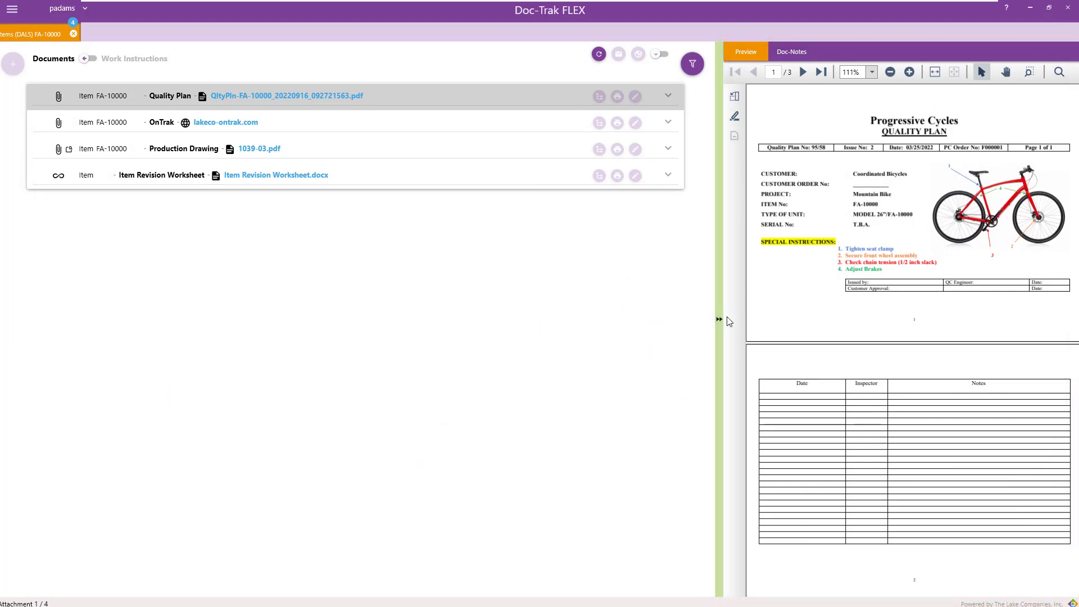
Adjust the preview pane's width slightly and page through the quality plan preview, returning to its first page
mouse_move(721, 317)
left_mouse_down()
mouse_move(696, 320)
mouse_move(715, 320)
left_mouse_up()
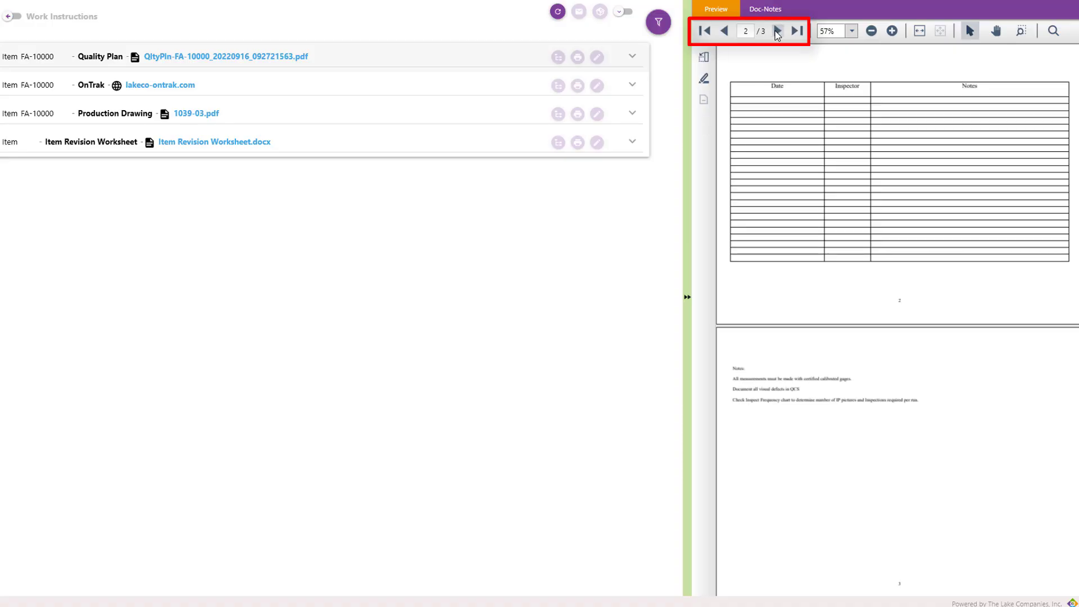
left_click(777, 31)
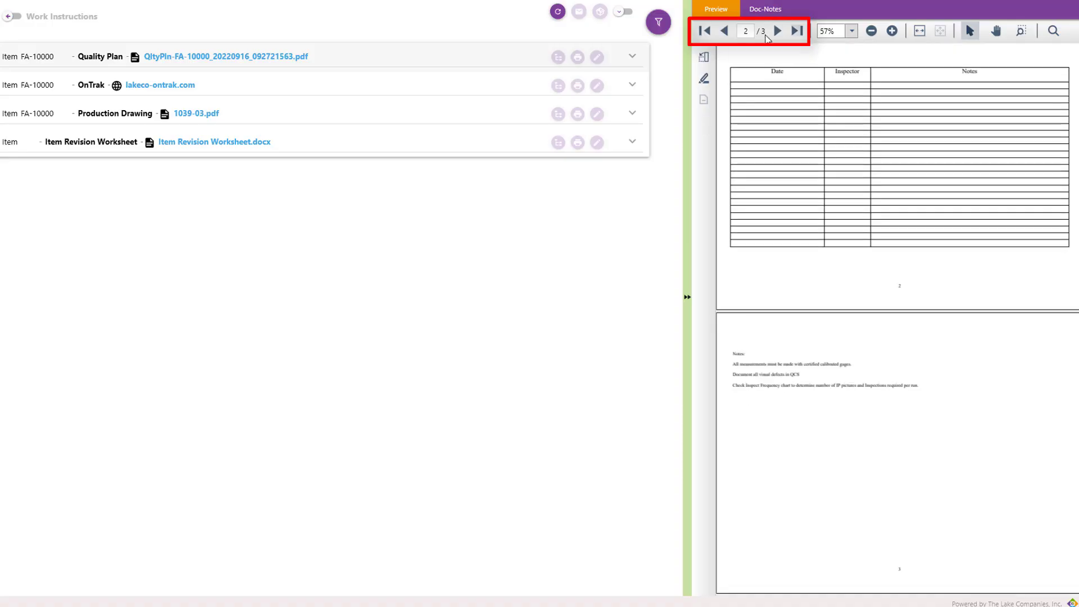
left_click(706, 32)
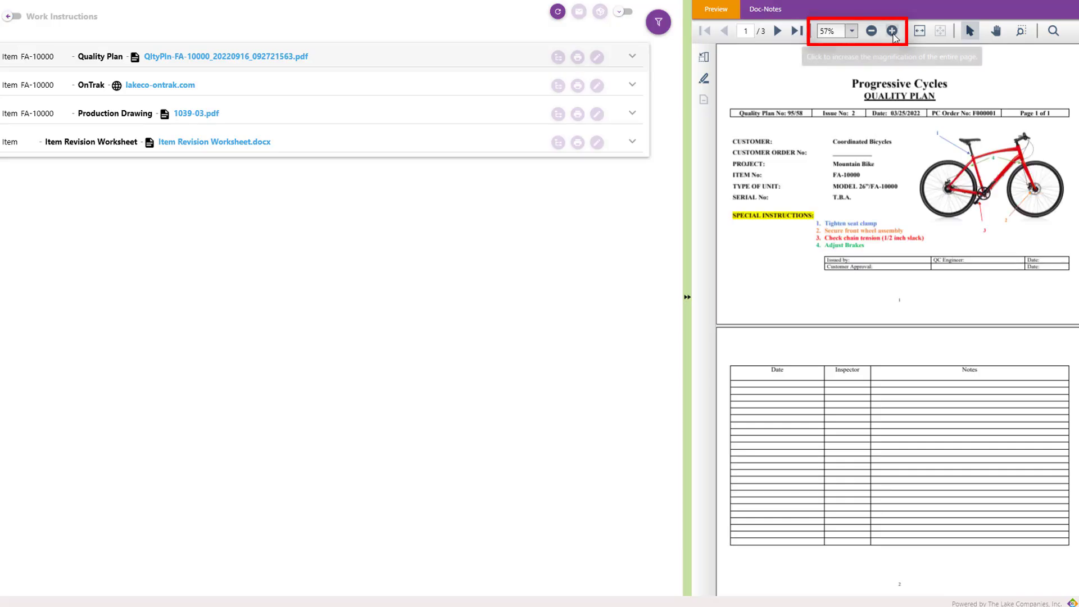
View the quality plan preview at 100% and 50%, magnify the bicycle picture, and pan around it
left_click(892, 31)
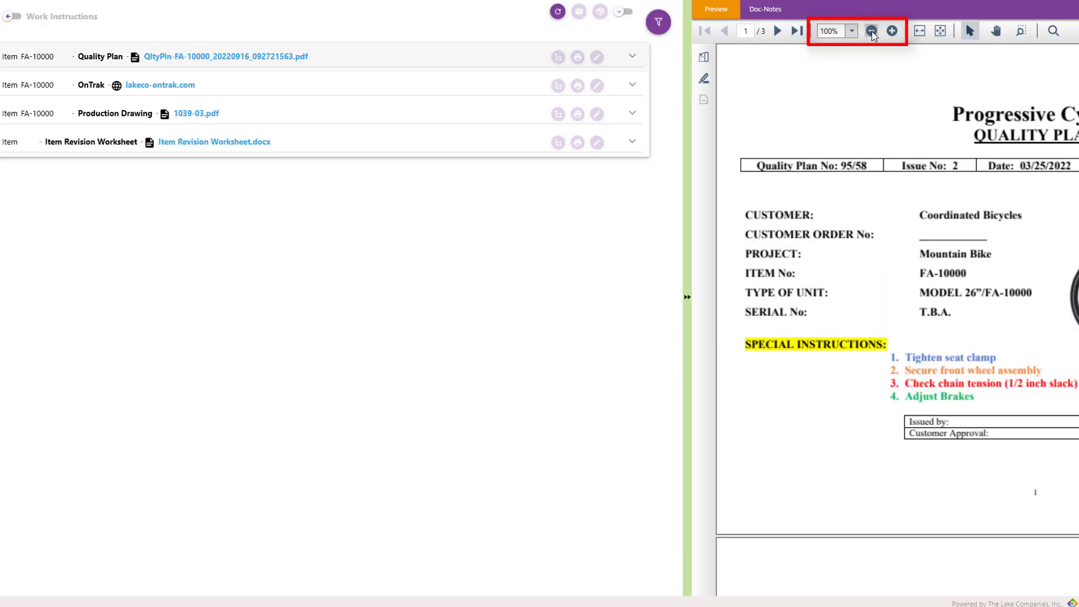
left_click(872, 32)
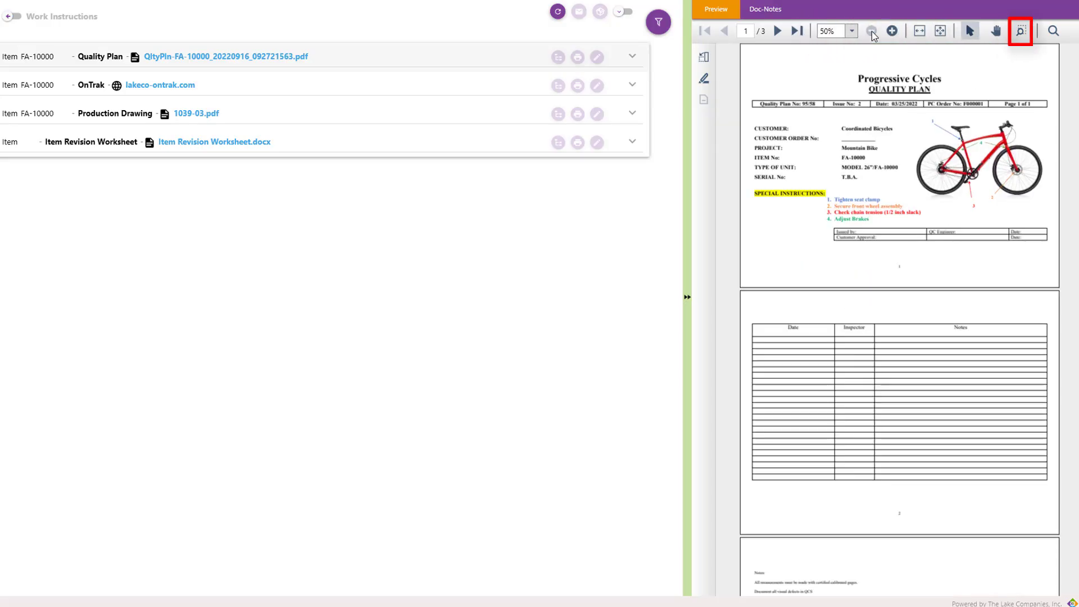
left_click(1020, 31)
left_click_drag(912, 115, 1045, 204)
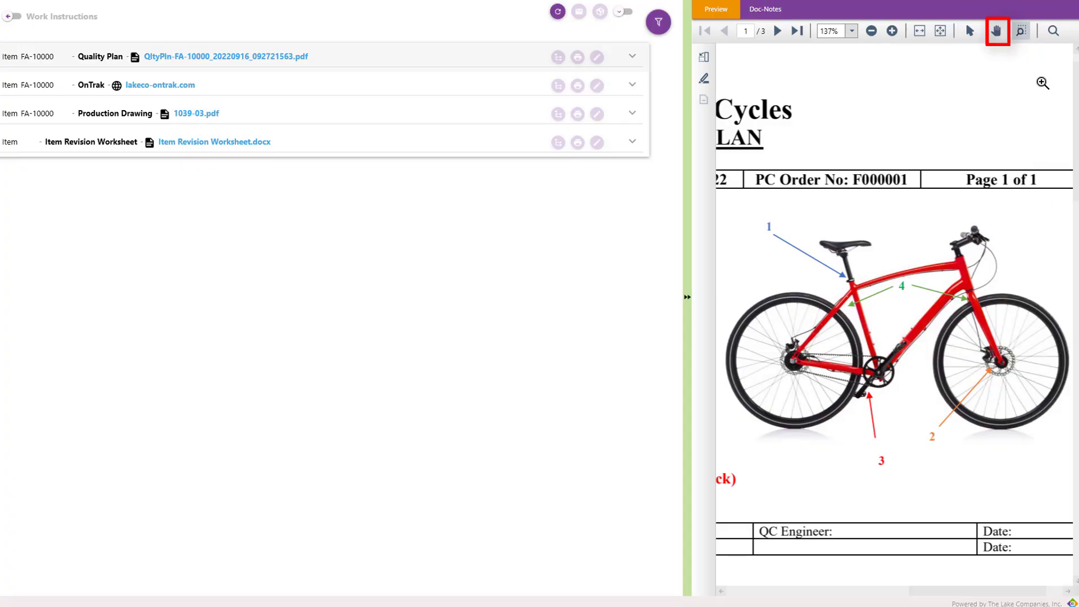
left_click(999, 37)
left_click_drag(825, 252, 854, 209)
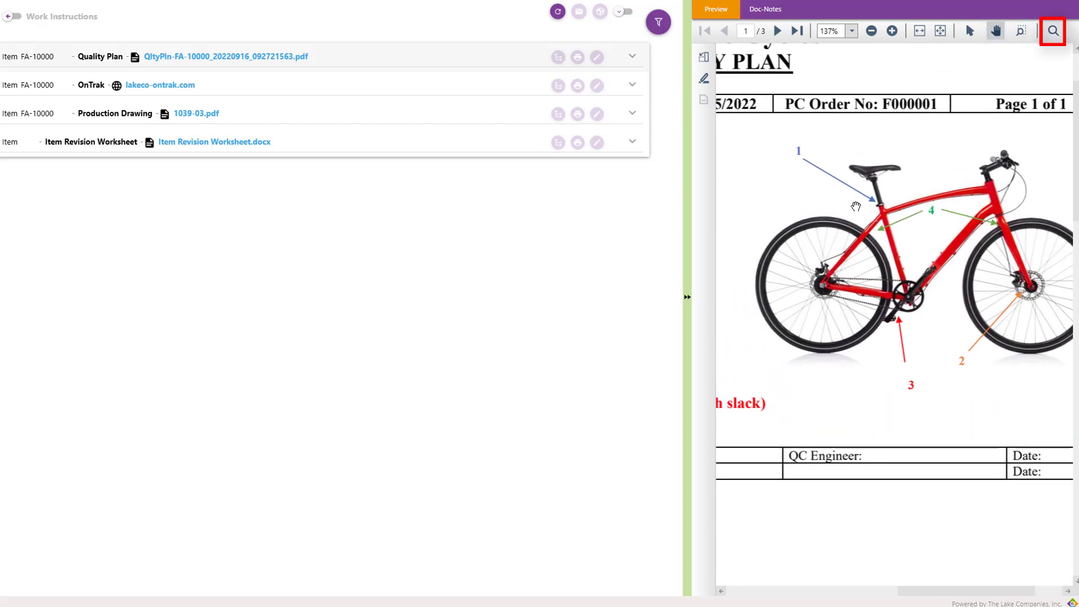
Search the quality plan preview for "qcs"
left_click(1053, 32)
type("qcs")
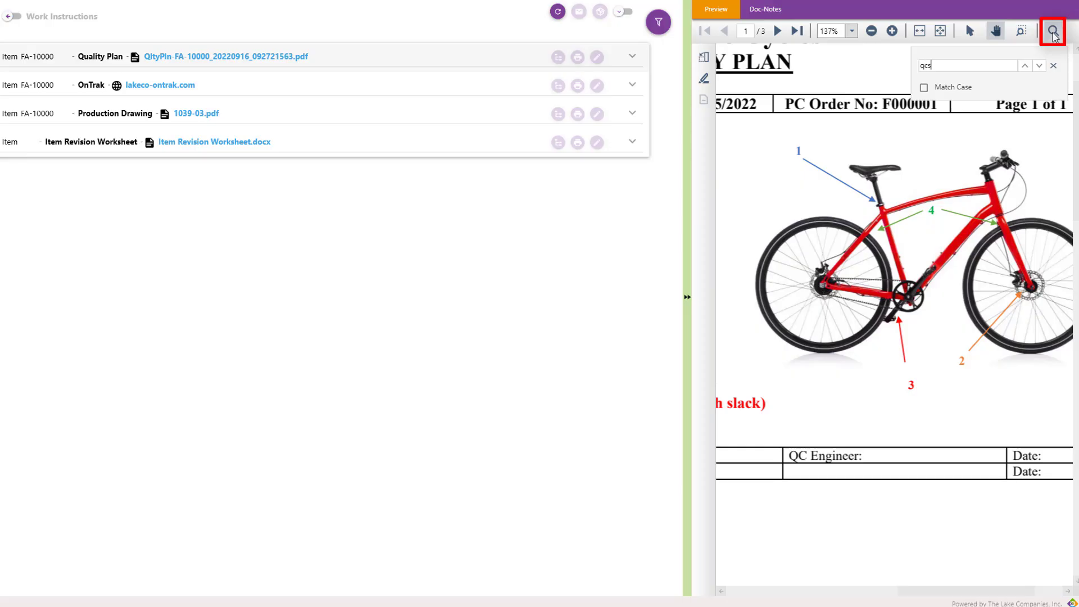
key("Return")
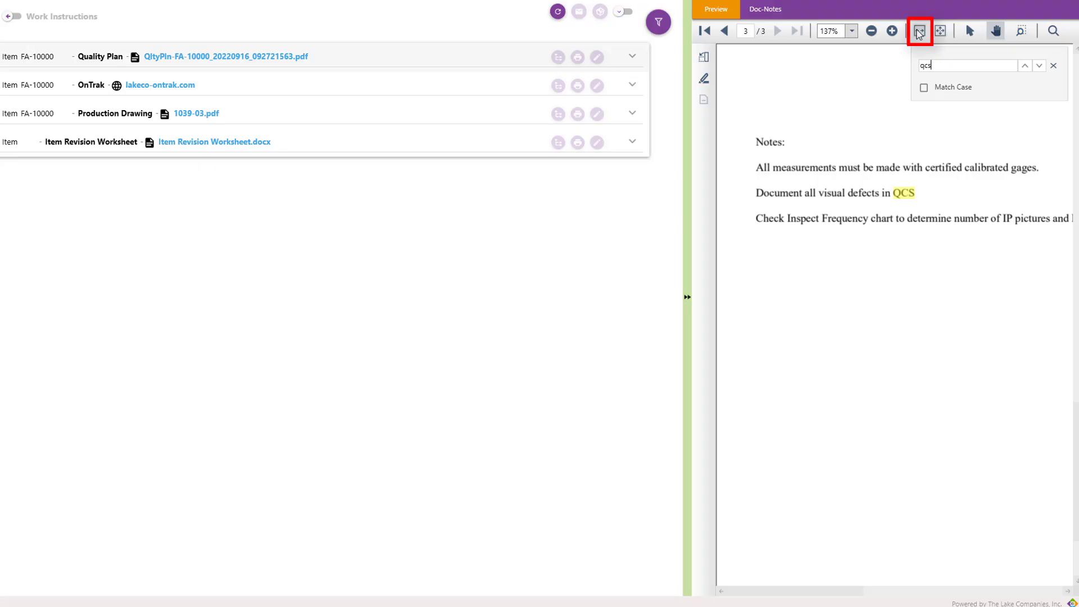
Fit the quality plan preview to the pane's width and close the text search
left_click(919, 32)
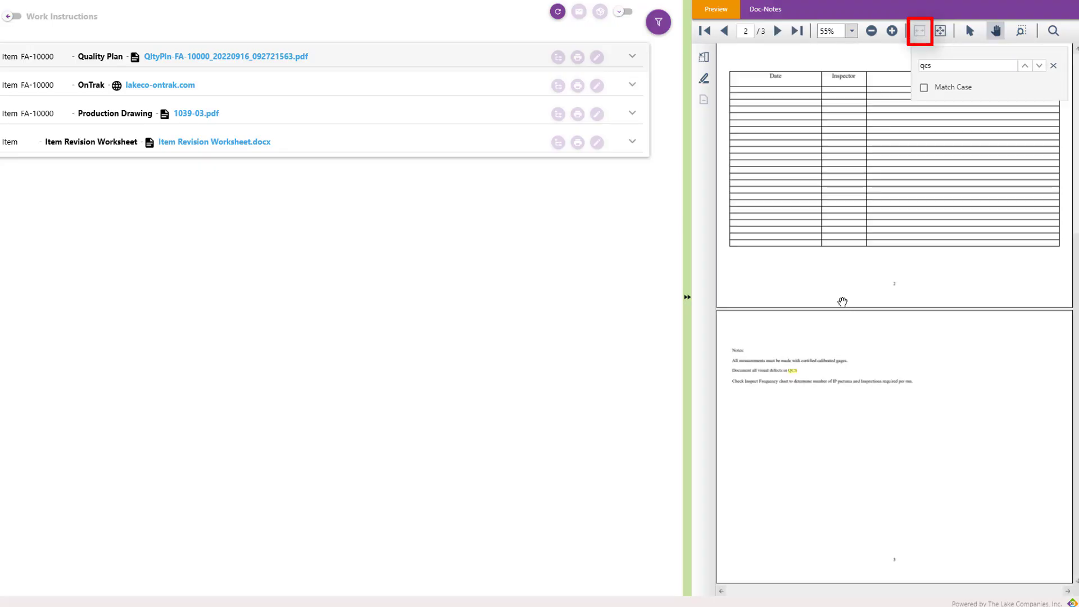
left_click(1053, 65)
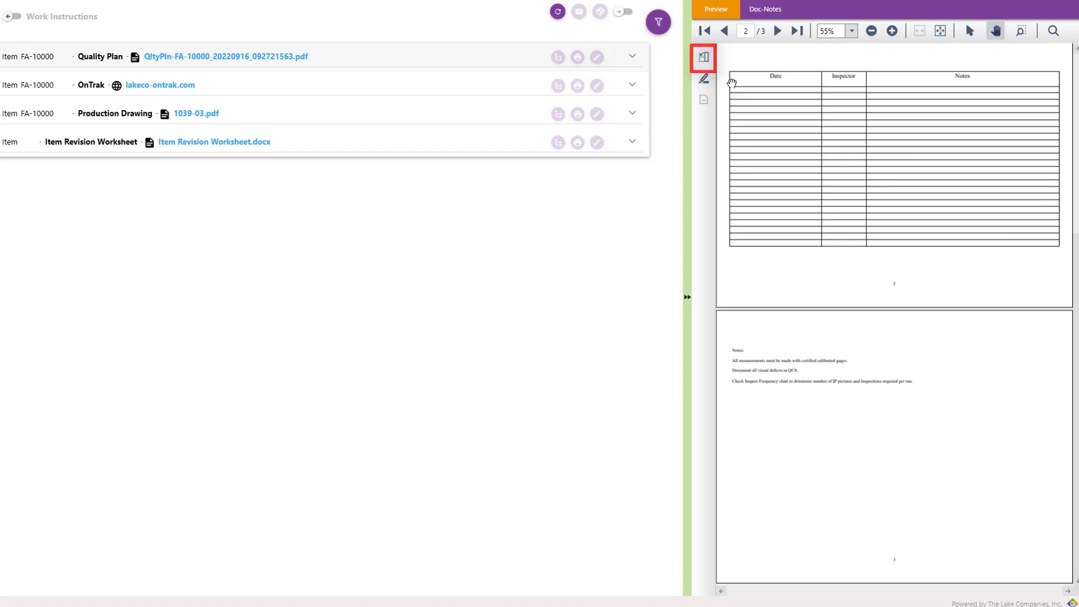
Open the quality plan's page organizer and rotate page 1 counterclockwise through a full turn, leaving no page selected
left_click(704, 58)
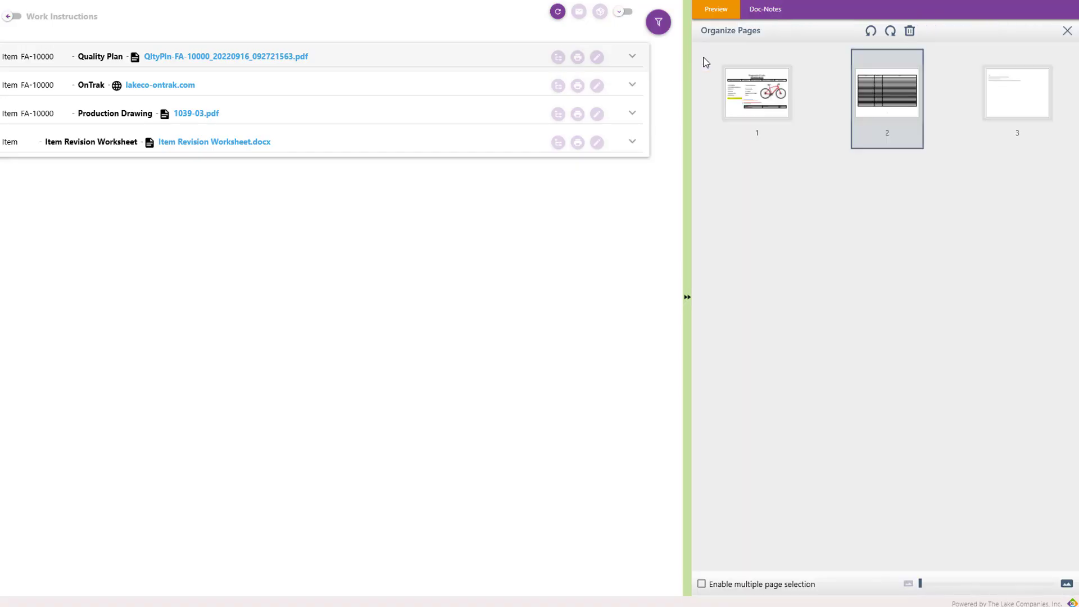
left_click(754, 99)
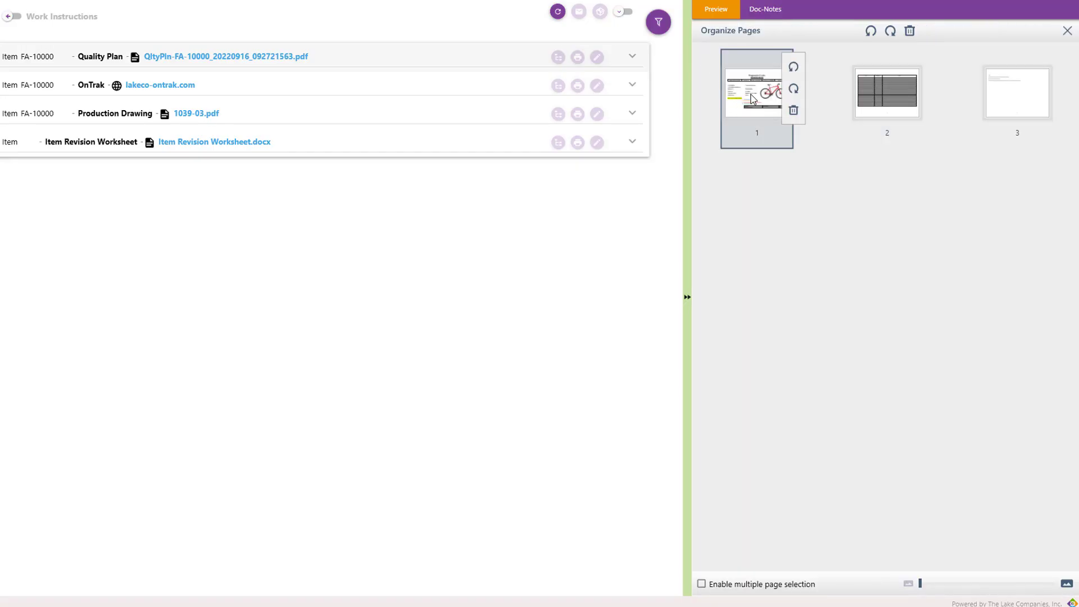
left_click(795, 69)
left_click(796, 68)
left_click(795, 69)
left_click(796, 68)
left_click(848, 218)
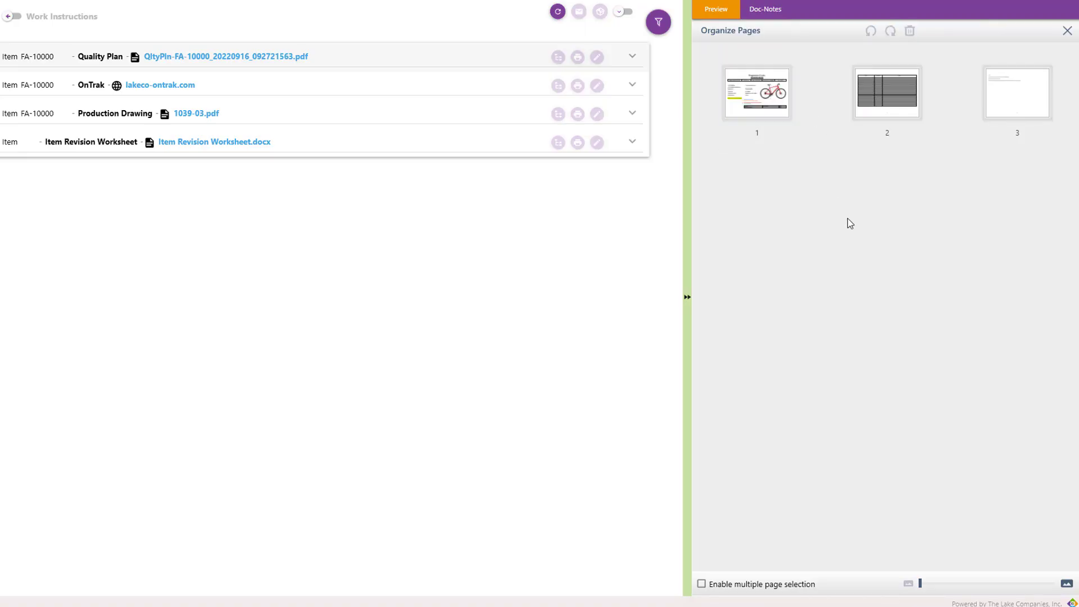
Enable multiple page selection, rotate pages 1 and 2 counterclockwise twice and back clockwise twice, and clear the selection
left_click(702, 584)
left_click(767, 110)
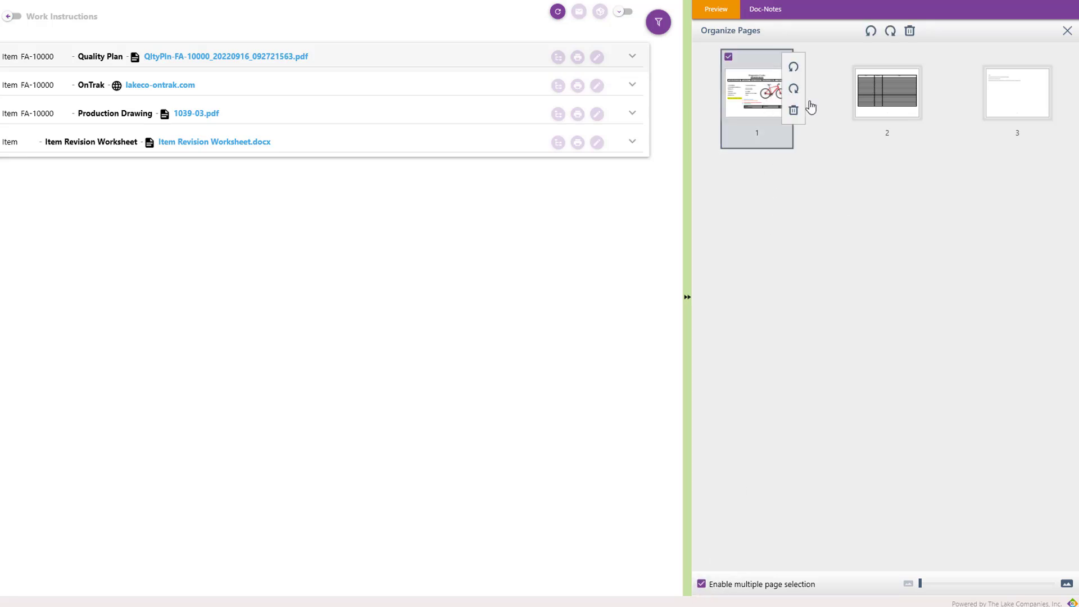
left_click(877, 85)
left_click(871, 31)
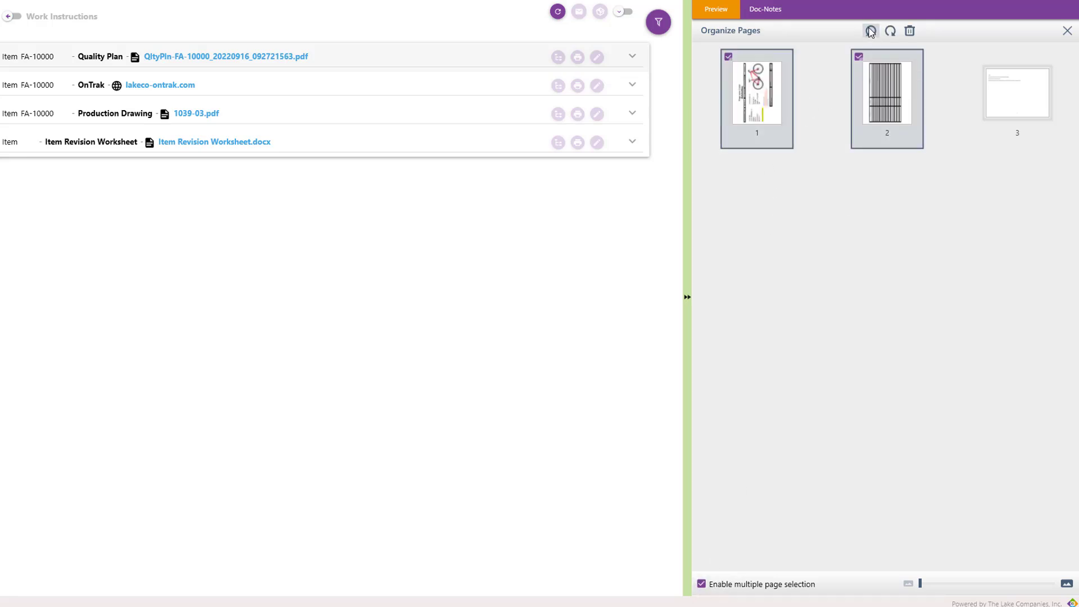
left_click(871, 31)
left_click(891, 31)
left_click(891, 31)
left_click(909, 207)
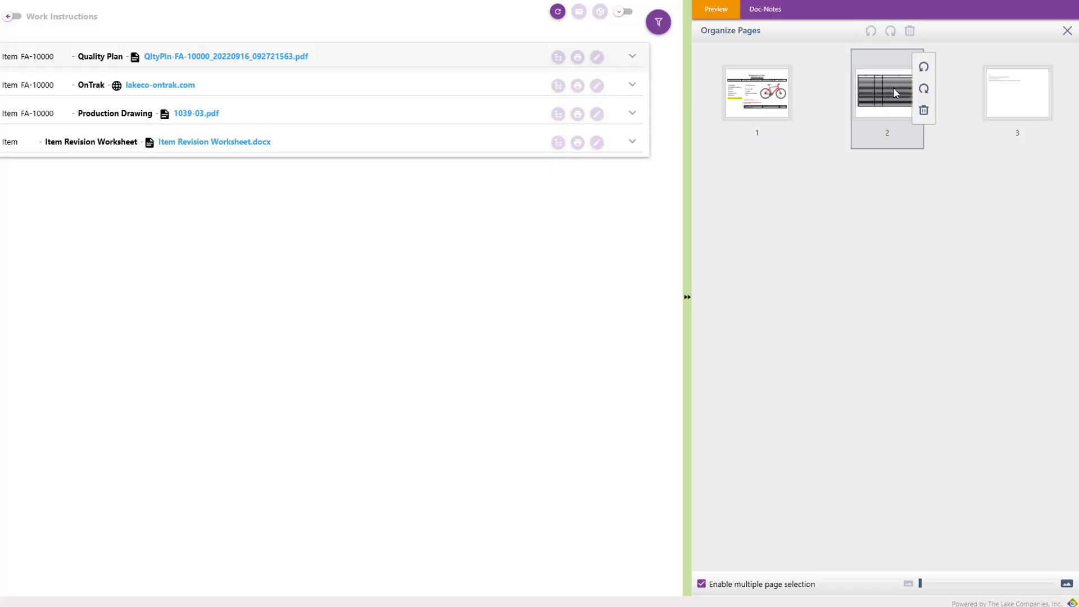
Delete page 2 in the page organizer, and reload the original quality plan preview from the refreshed attachment list
left_click(895, 92)
left_click(911, 33)
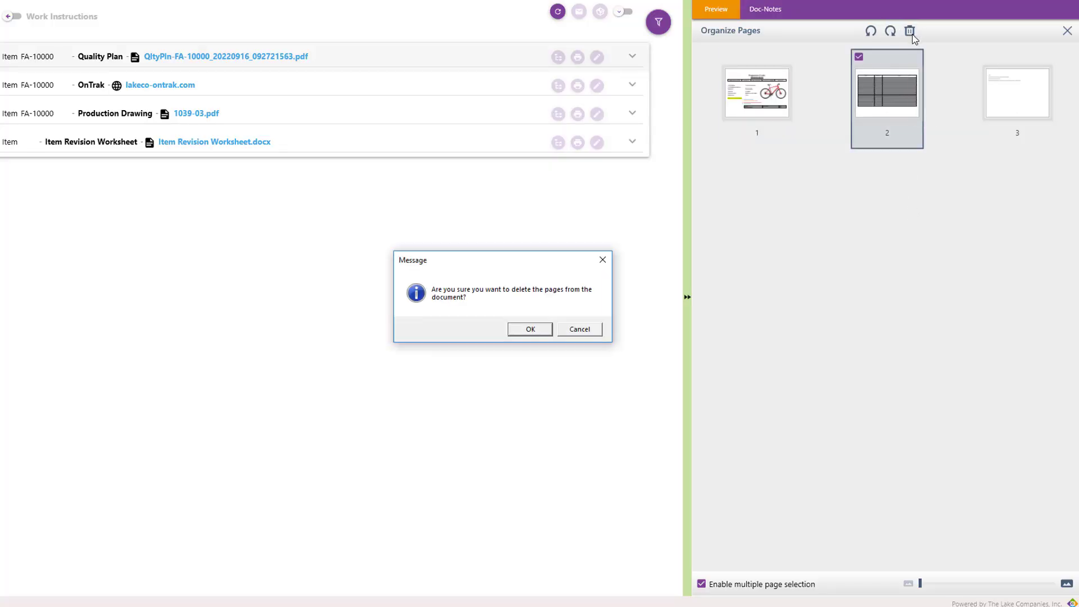
left_click(535, 333)
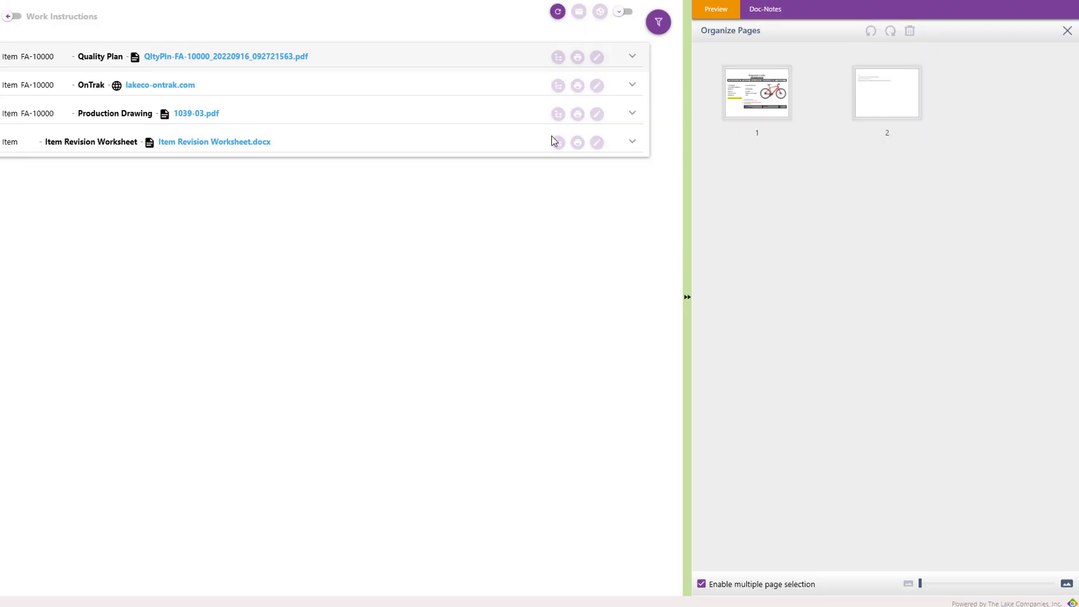
left_click(554, 22)
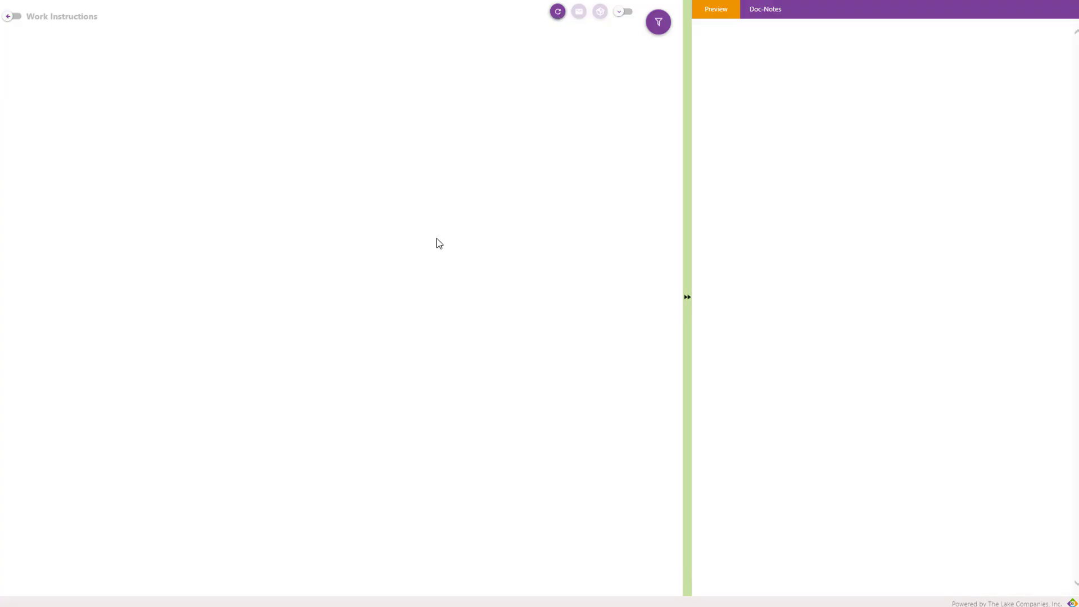
left_click(249, 53)
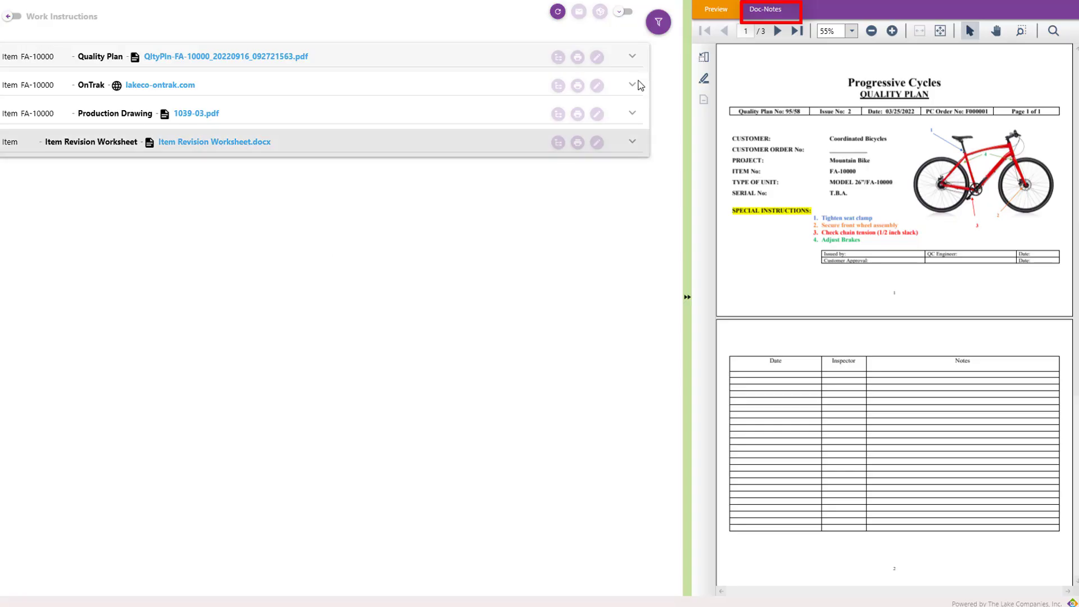
Read the Engineering and Design Doc-Notes for item FA-10000 and return to the document preview
left_click(762, 9)
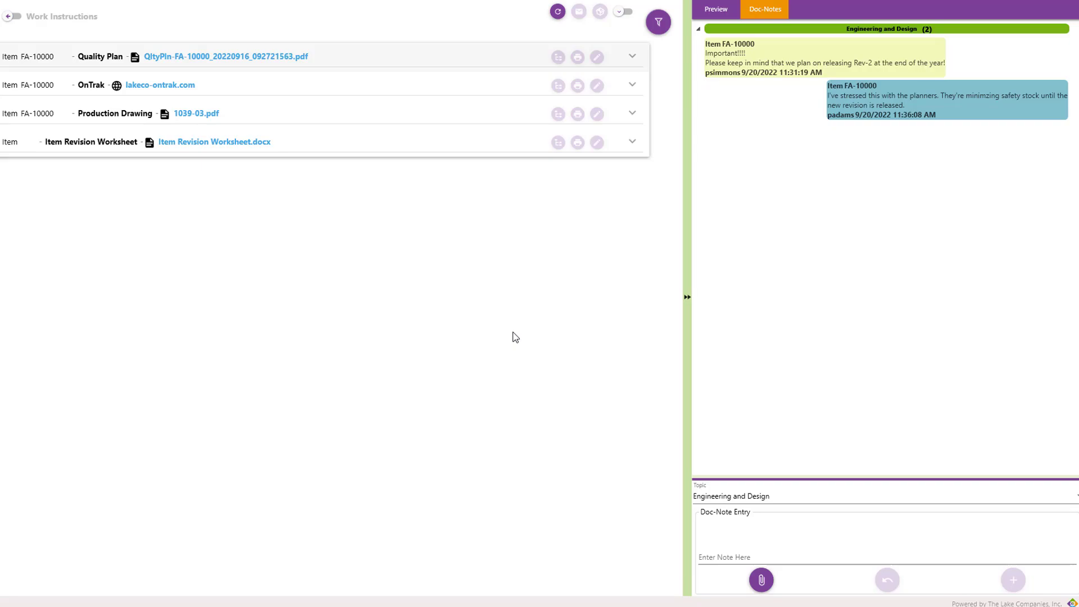
left_click(718, 9)
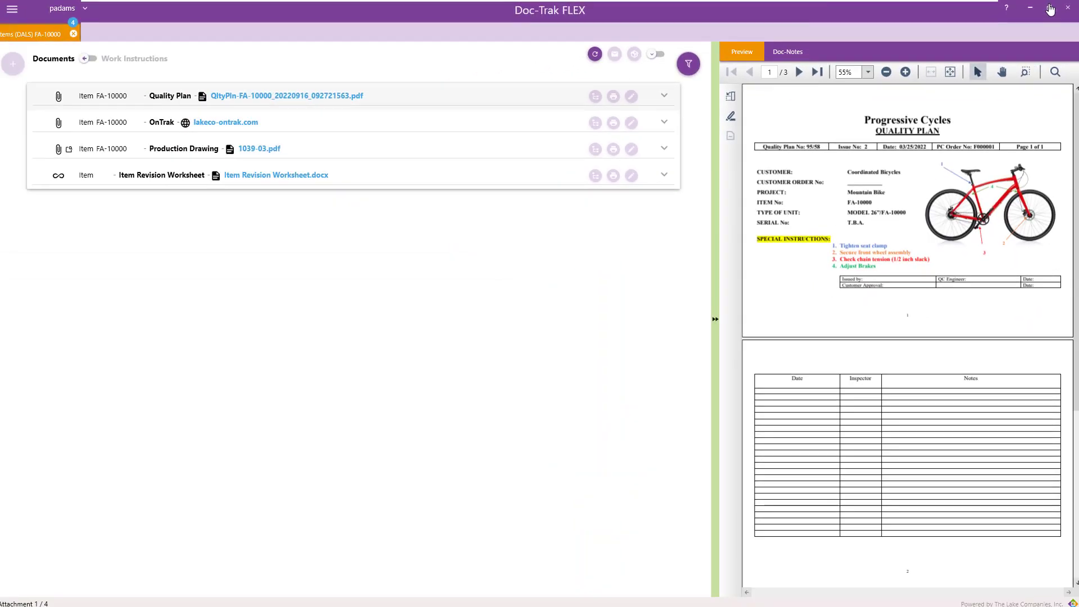
Restore the Doc-Trak FLEX window to its smaller size, maximize it again, minimize it and bring it back
left_click(1049, 10)
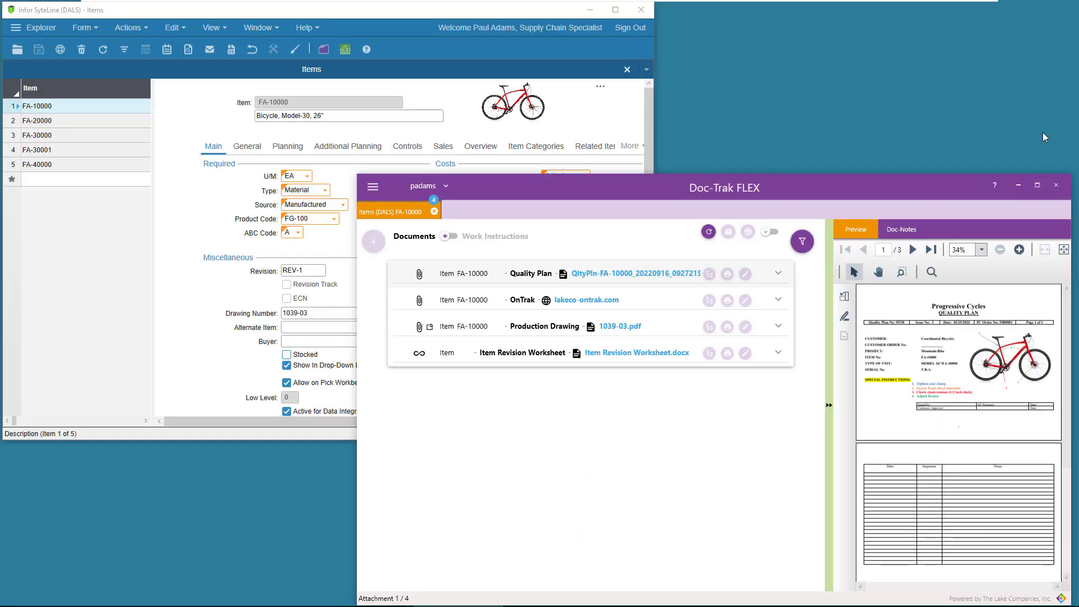
left_click(1037, 185)
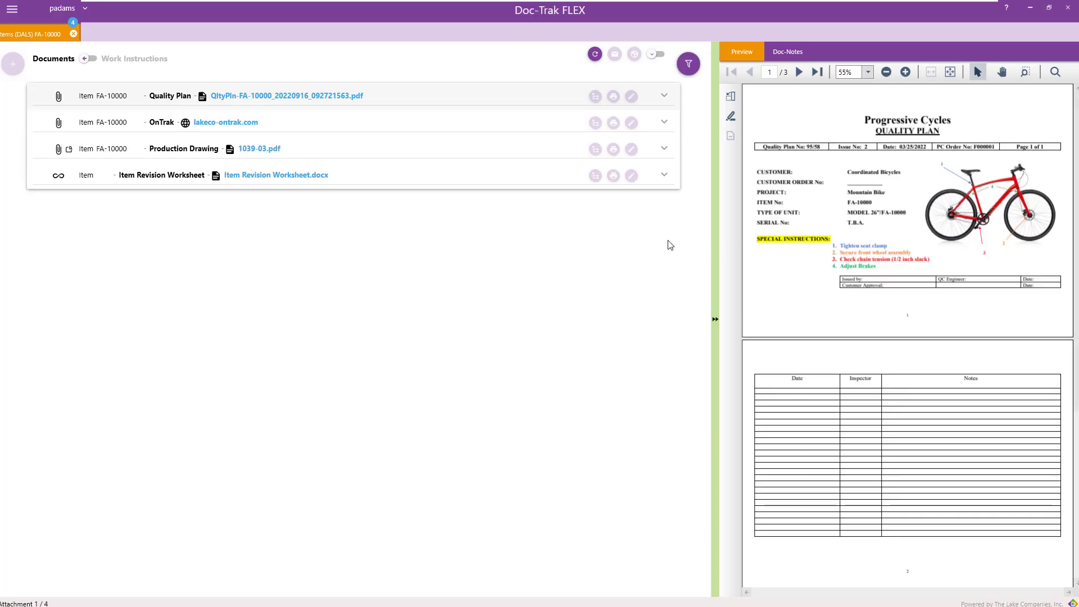
left_click(1030, 9)
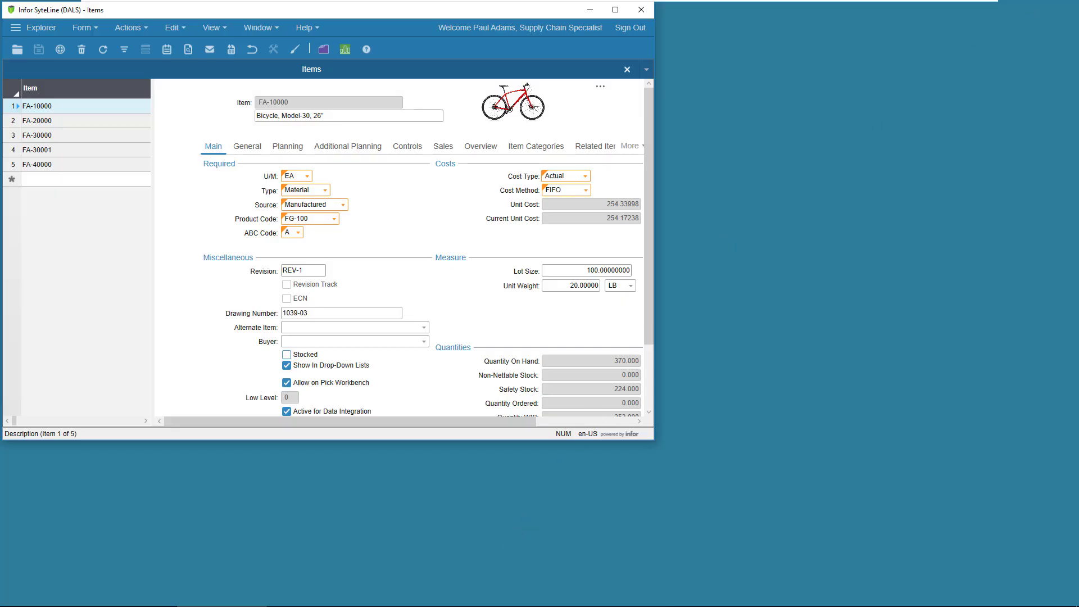
left_click(454, 600)
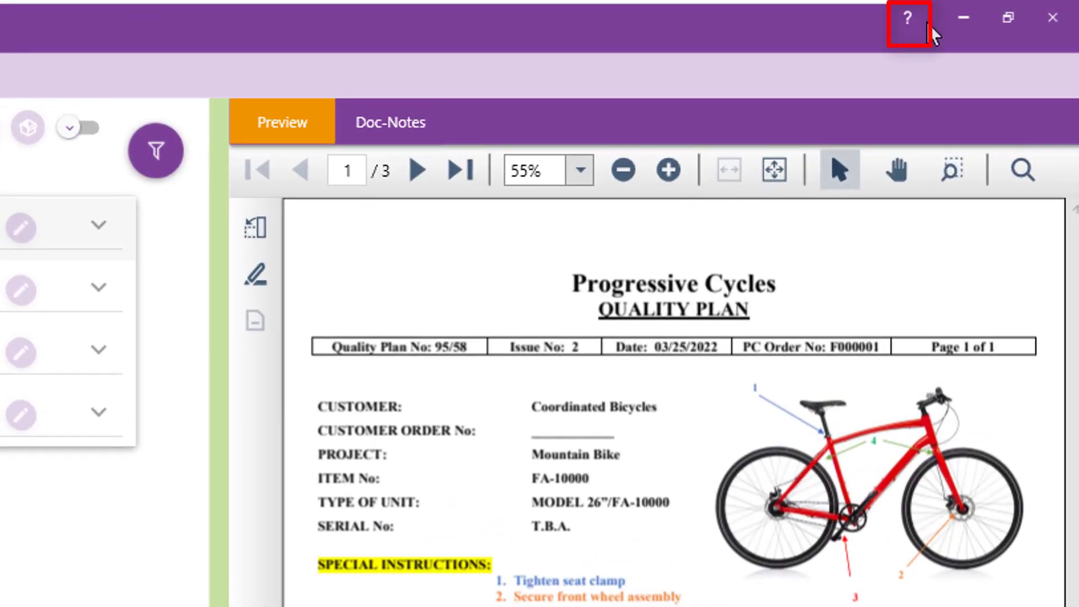
View the About Doc-Trak FLEX version and contact information and close it
left_click(908, 20)
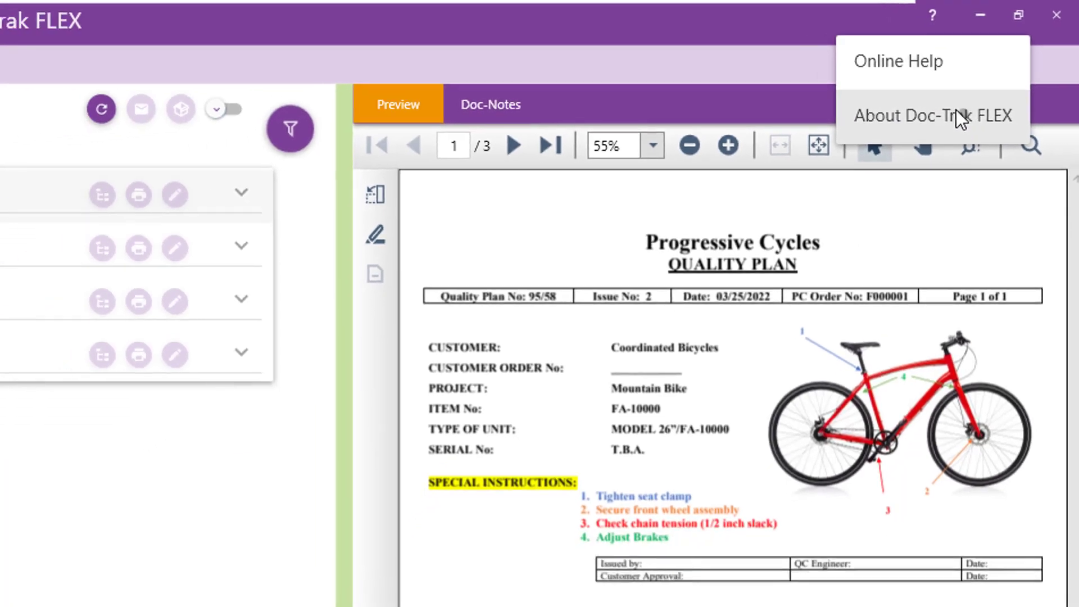
left_click(956, 110)
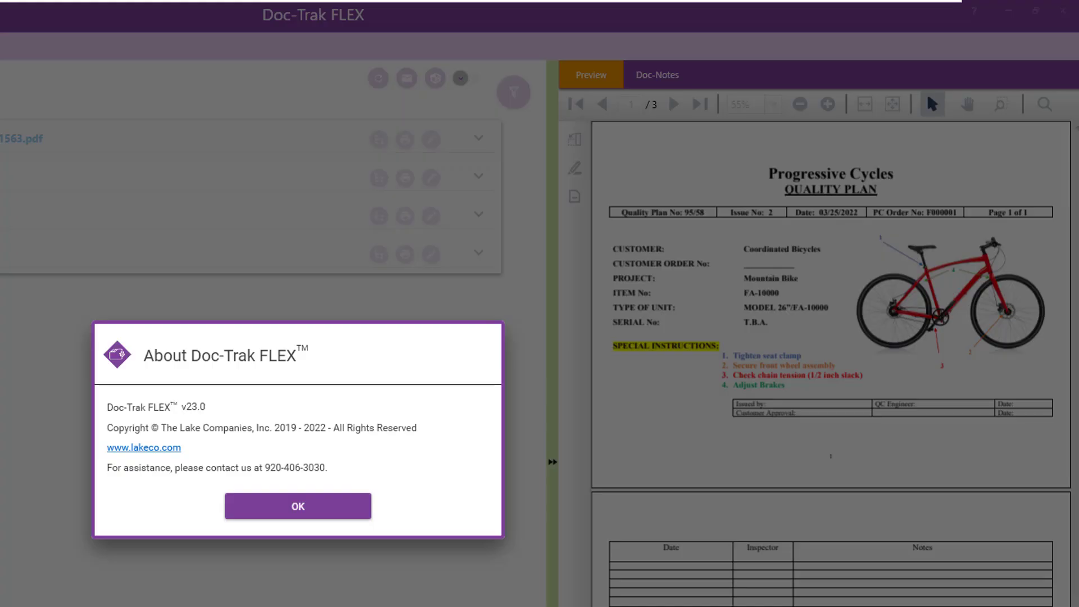
left_click(296, 506)
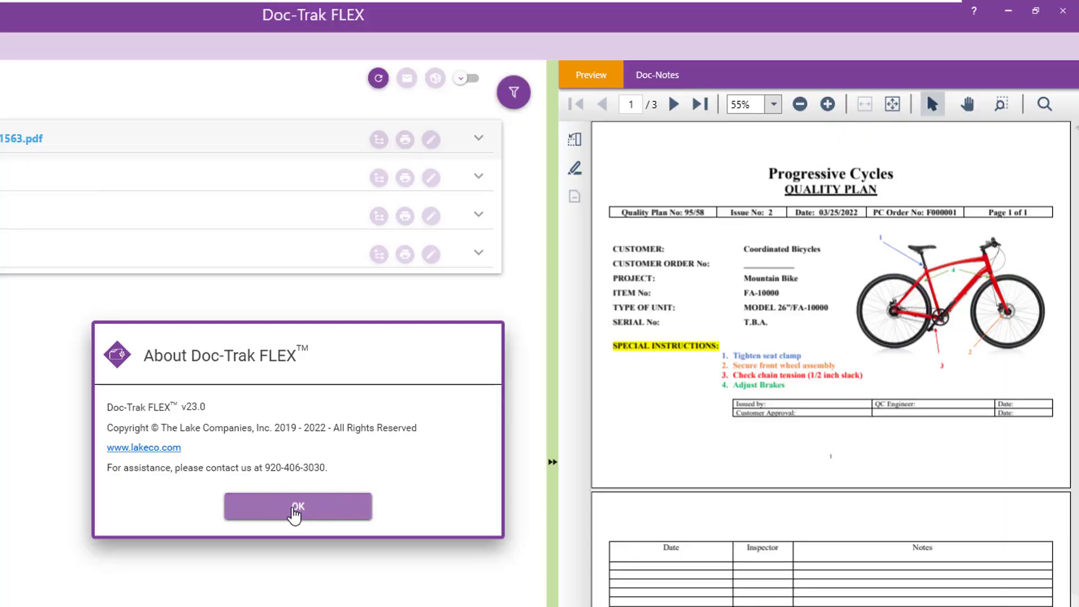
Open the online help in a maximized window, read the topics from Introduction through Viewing Attachments, and close it
left_click(974, 12)
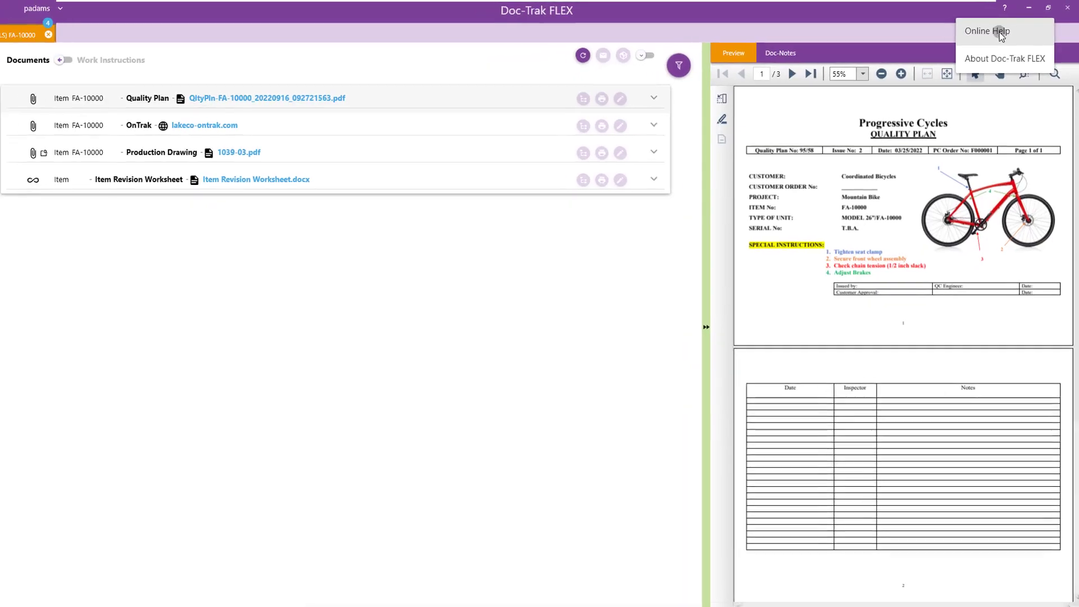
left_click(999, 32)
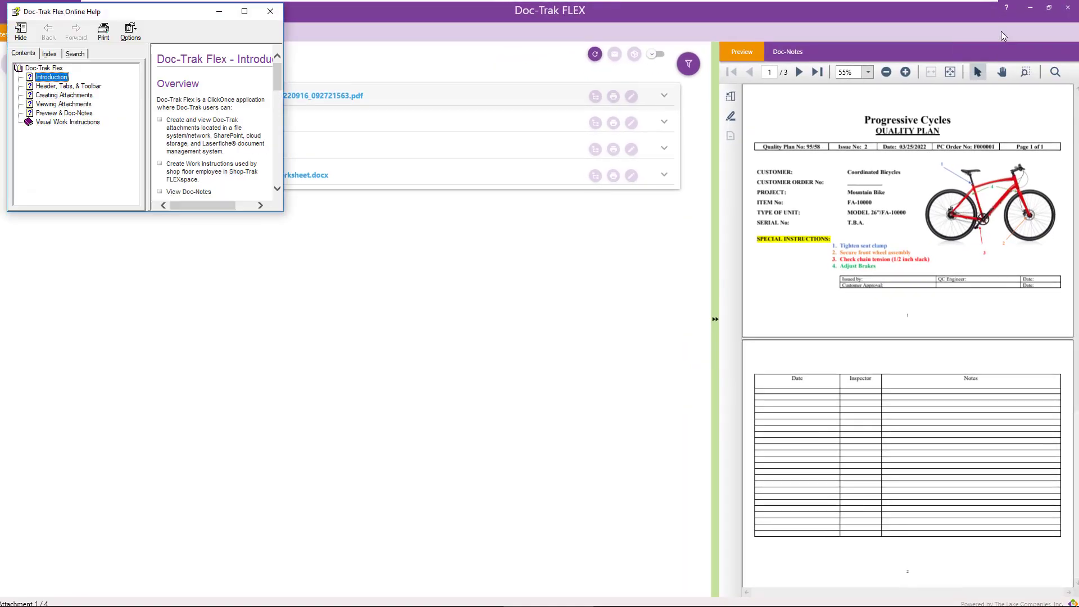
left_click(244, 13)
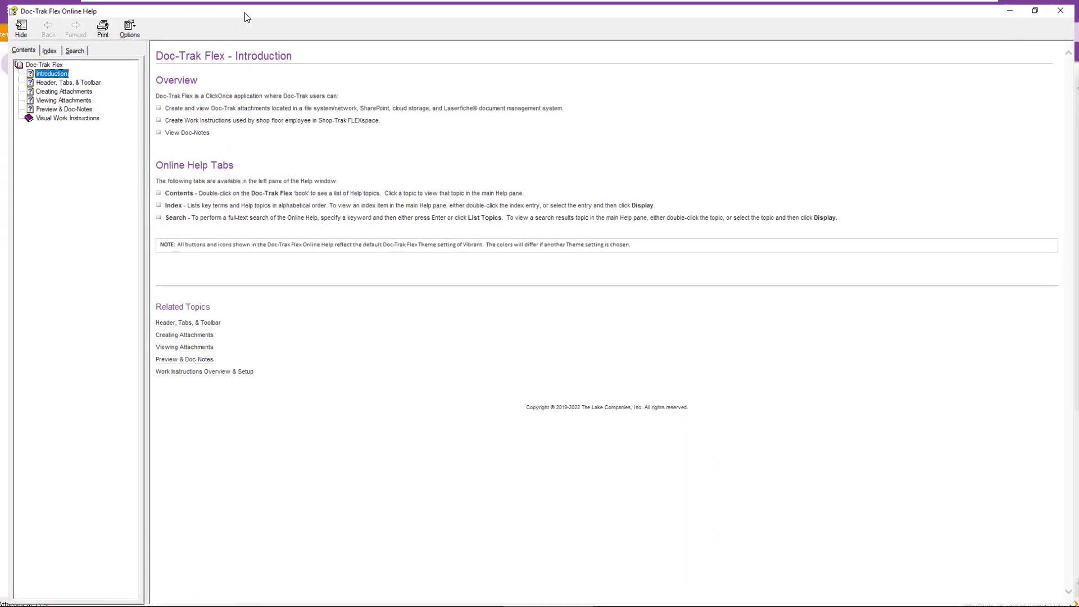
left_click(63, 79)
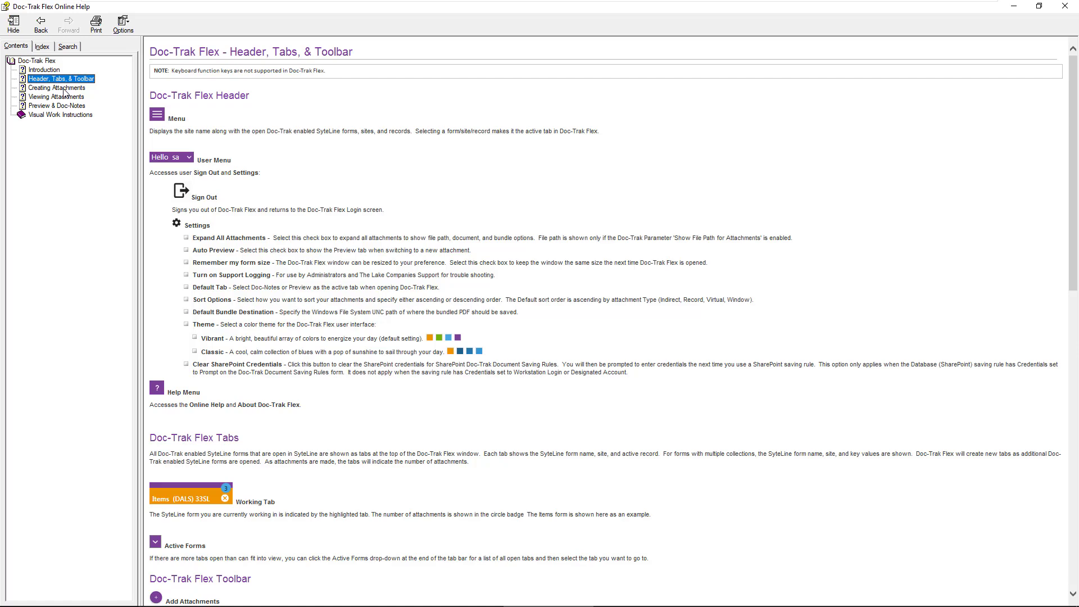
left_click(63, 90)
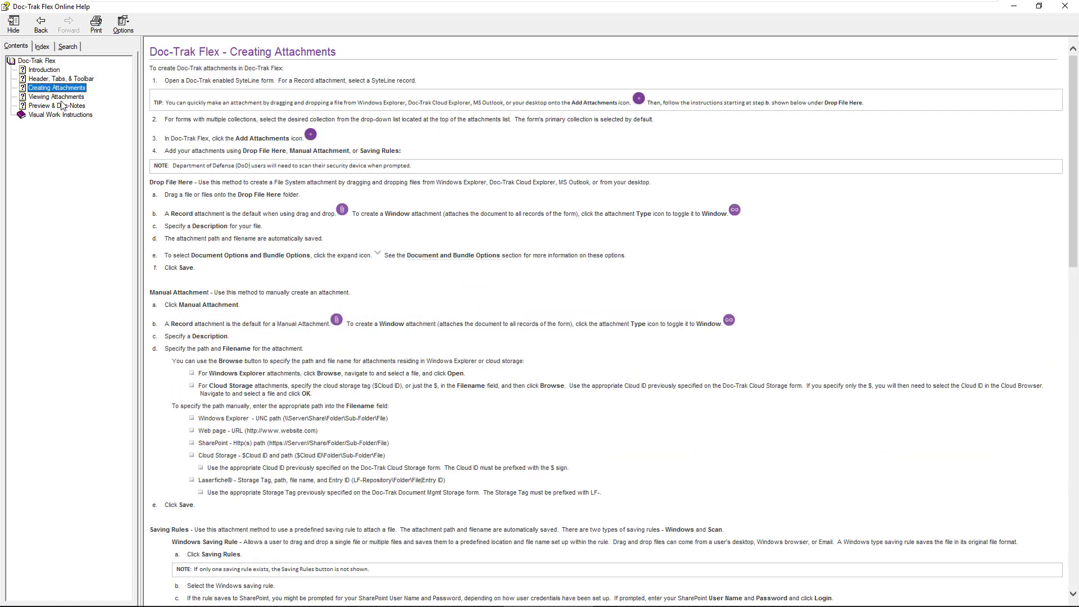
key("Down")
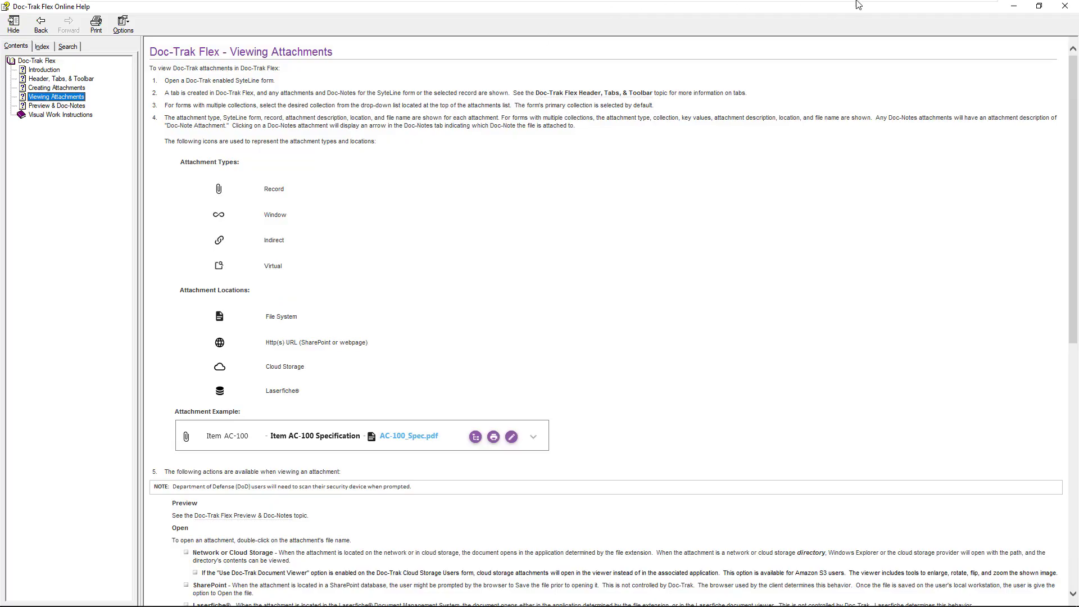
left_click(1065, 7)
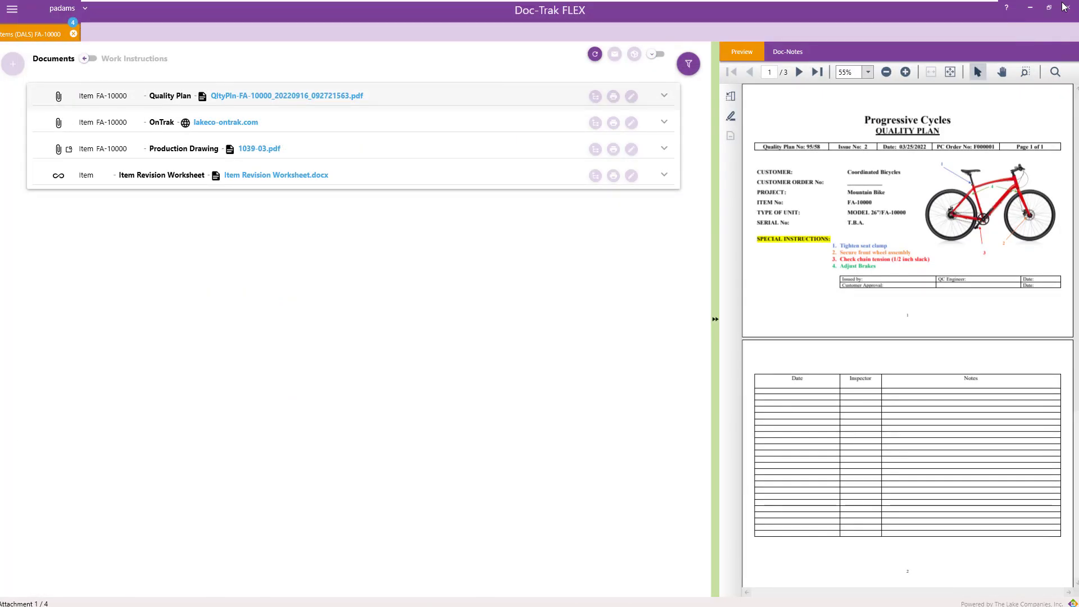
Shrink the Doc-Trak FLEX window, select item FA-20000 in SyteLine, and bring Doc-Trak FLEX forward with that item's attachments
left_click(1049, 9)
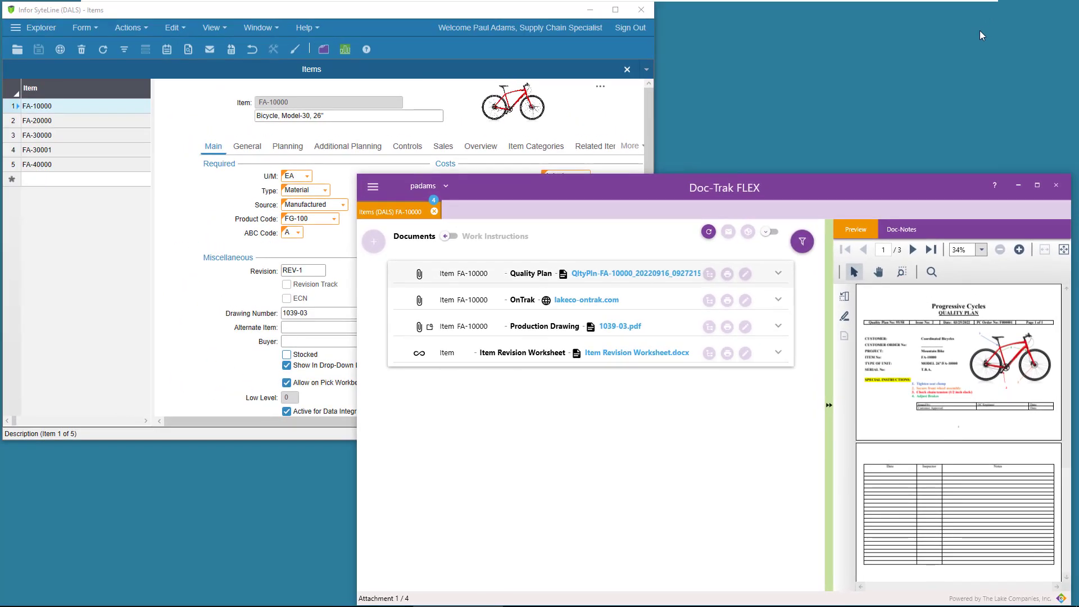
left_click(604, 124)
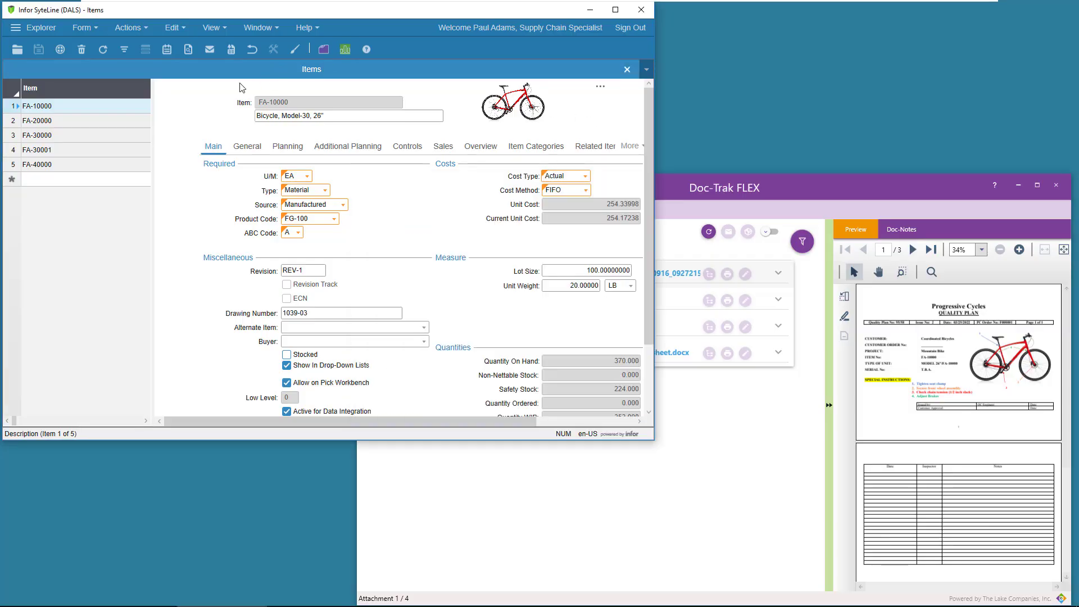
left_click(60, 121)
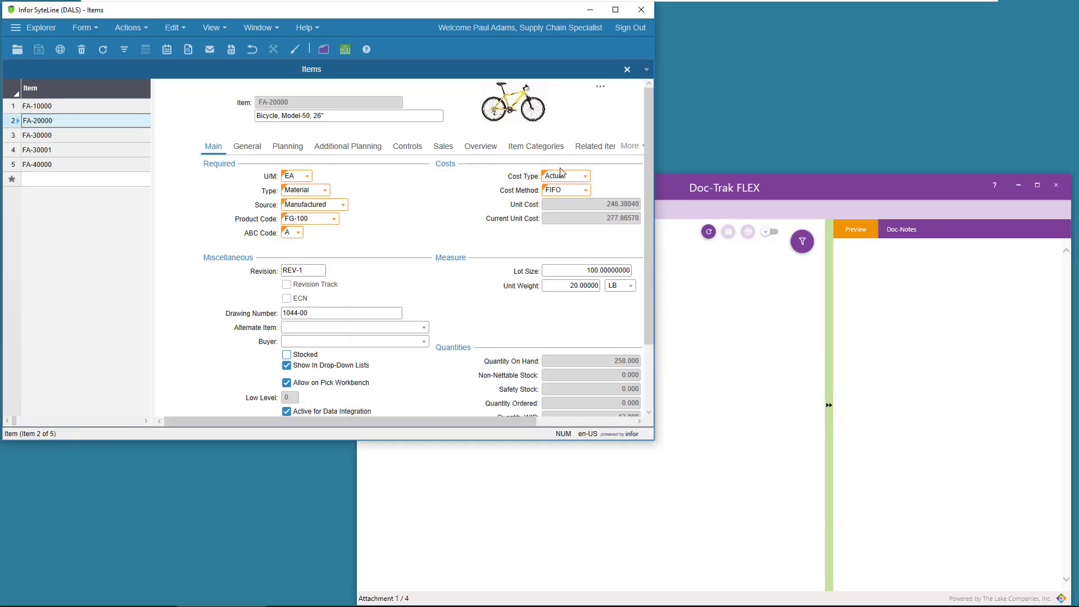
left_click(814, 186)
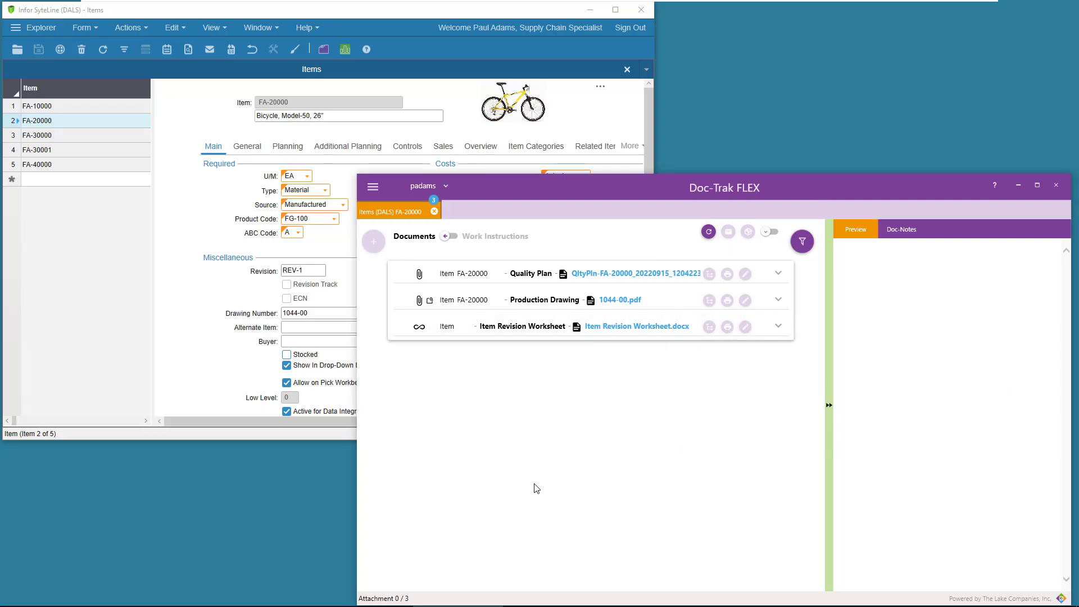
Preview FA-20000's quality plan PDF, open it in its full viewer, and move through it to page 3
left_click(626, 274)
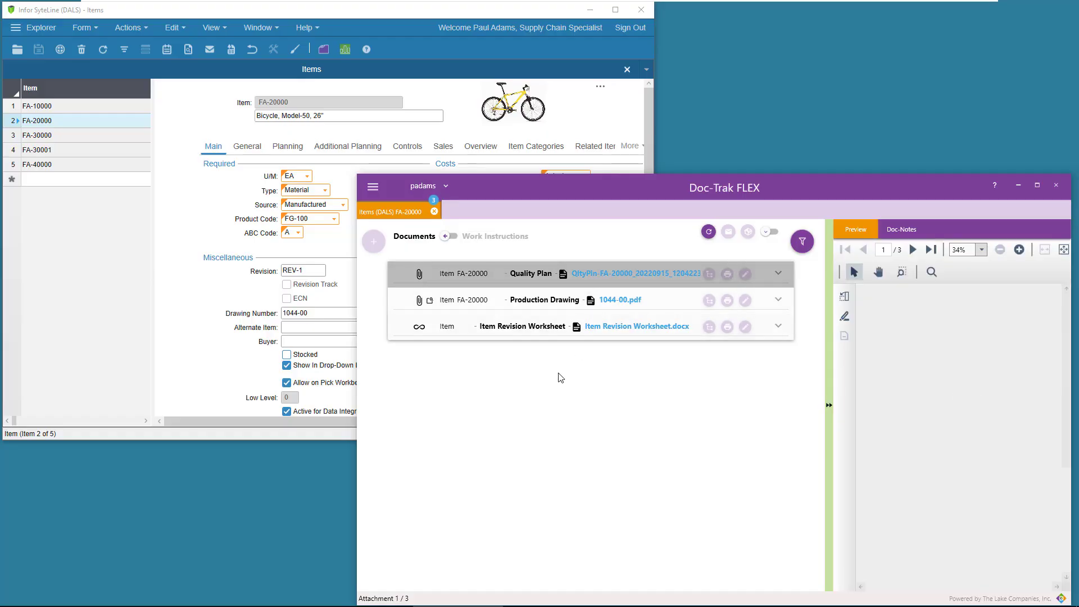
left_click(610, 279)
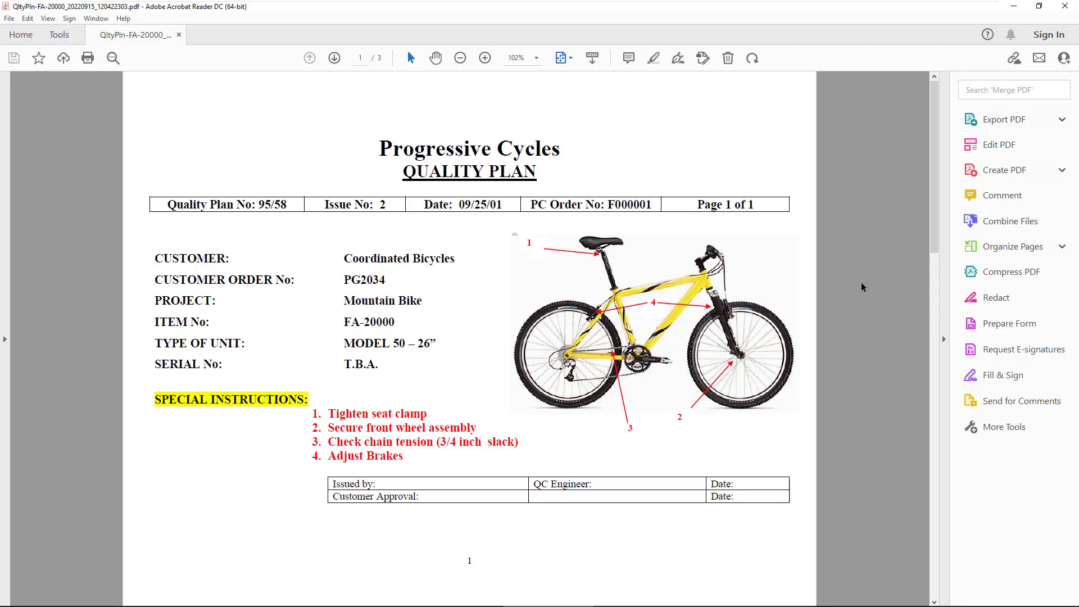
left_click(936, 379)
left_click(937, 378)
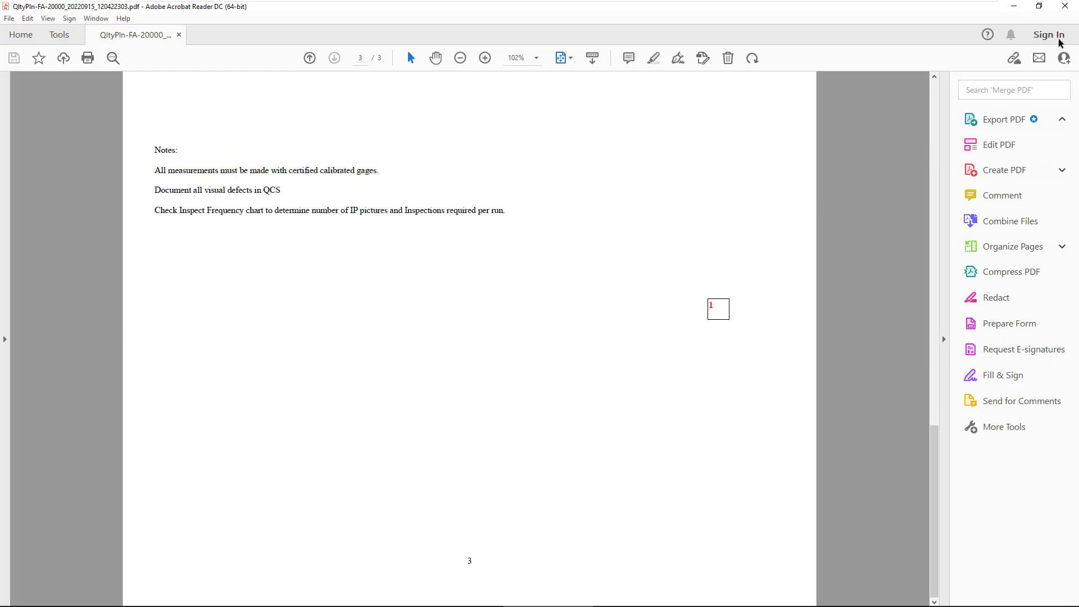
Close the quality plan PDF, preview FA-20000's Item Revision Worksheet.docx, view it in a maximized Word window, and close it
left_click(1065, 5)
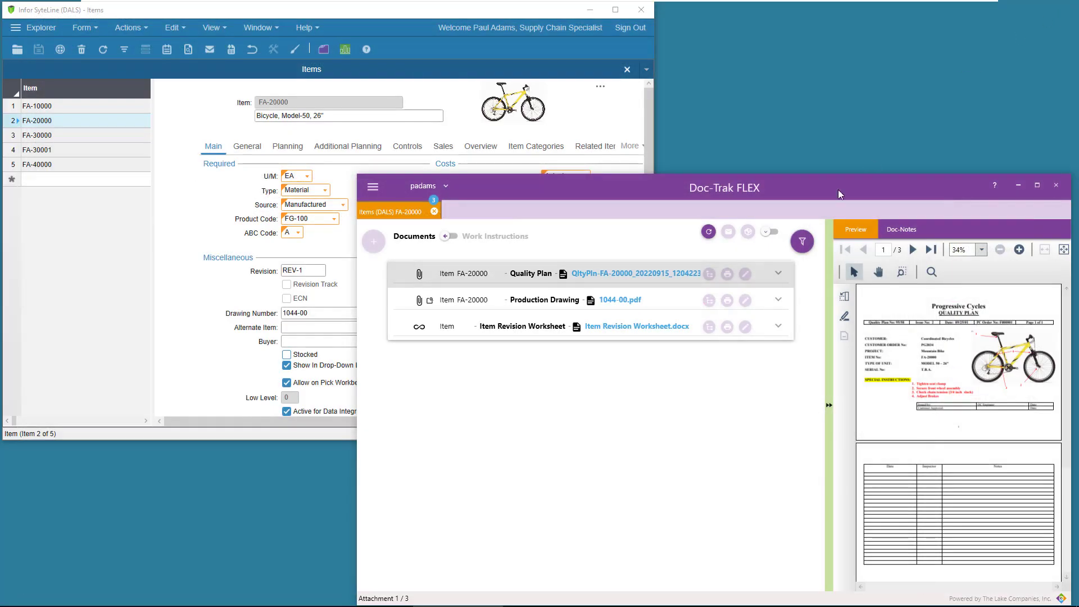
left_click(628, 325)
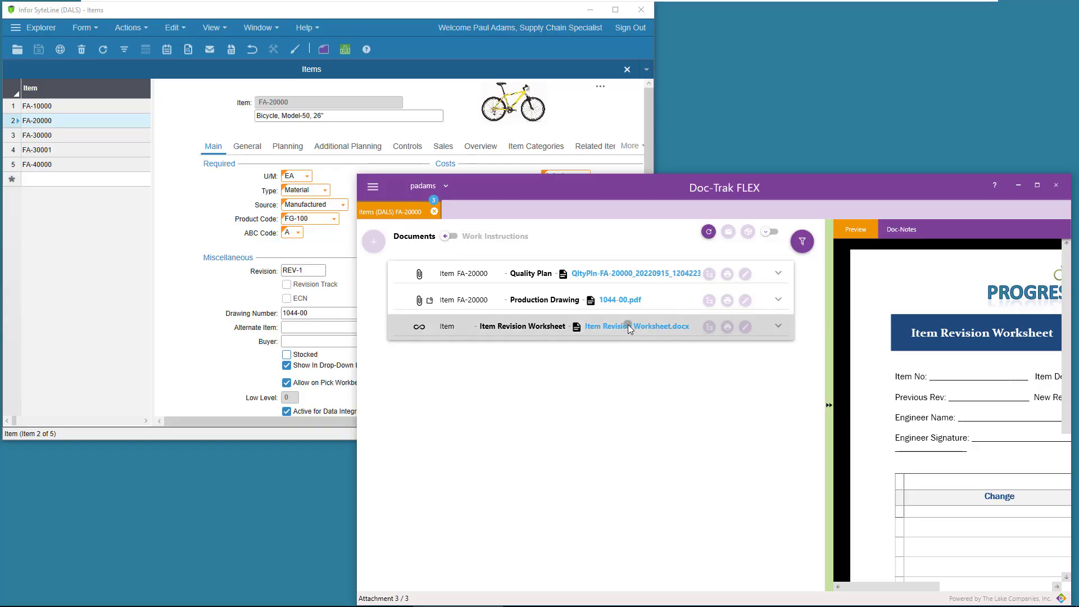
left_click(628, 325)
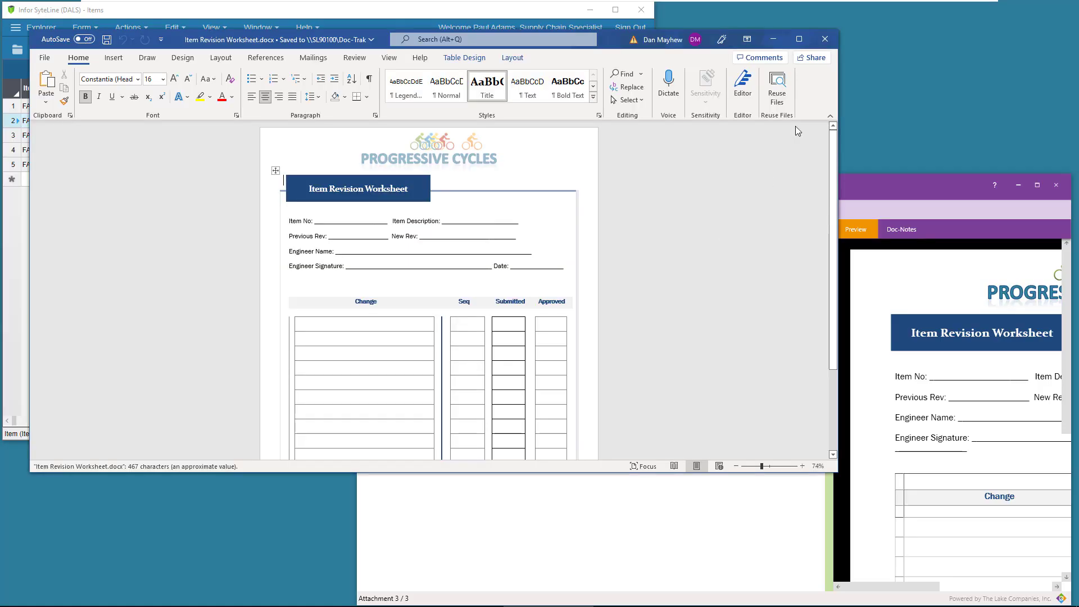
left_click(798, 39)
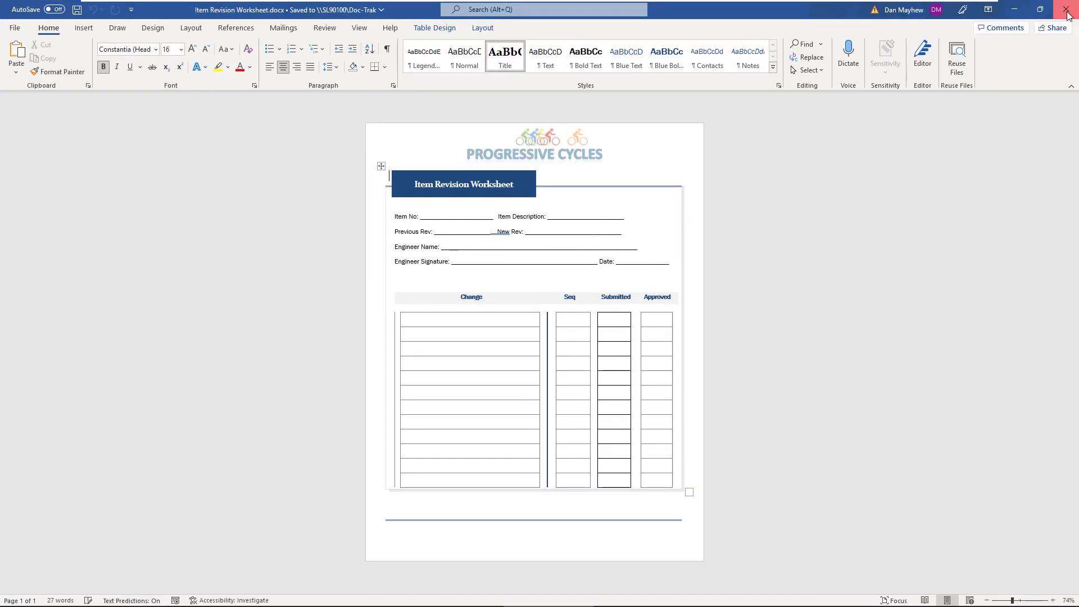
left_click(1069, 16)
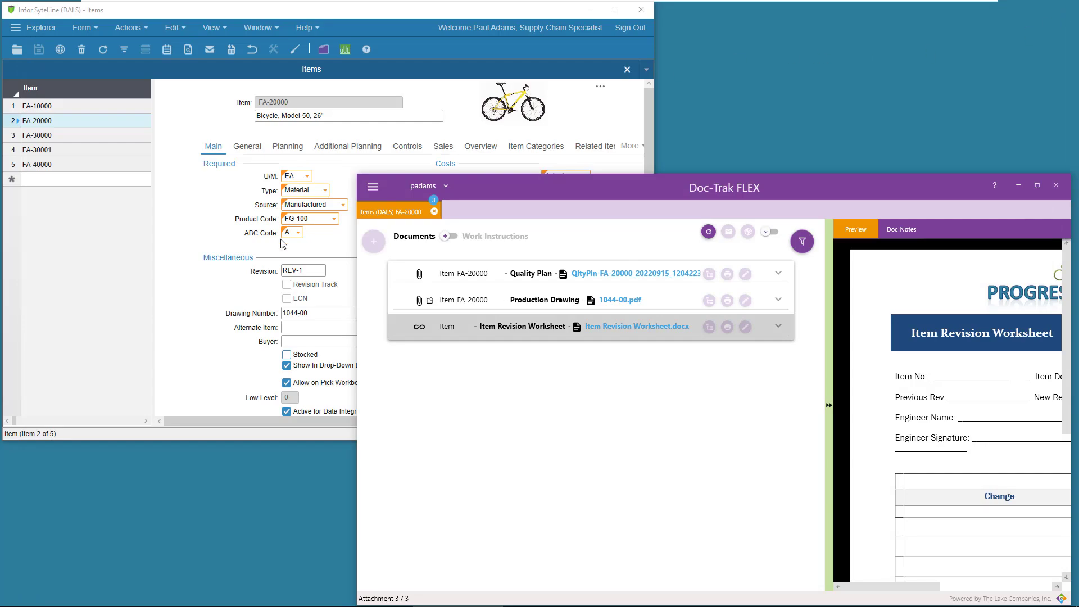
Switch to SyteLine and open the Job Orders form
left_click(218, 288)
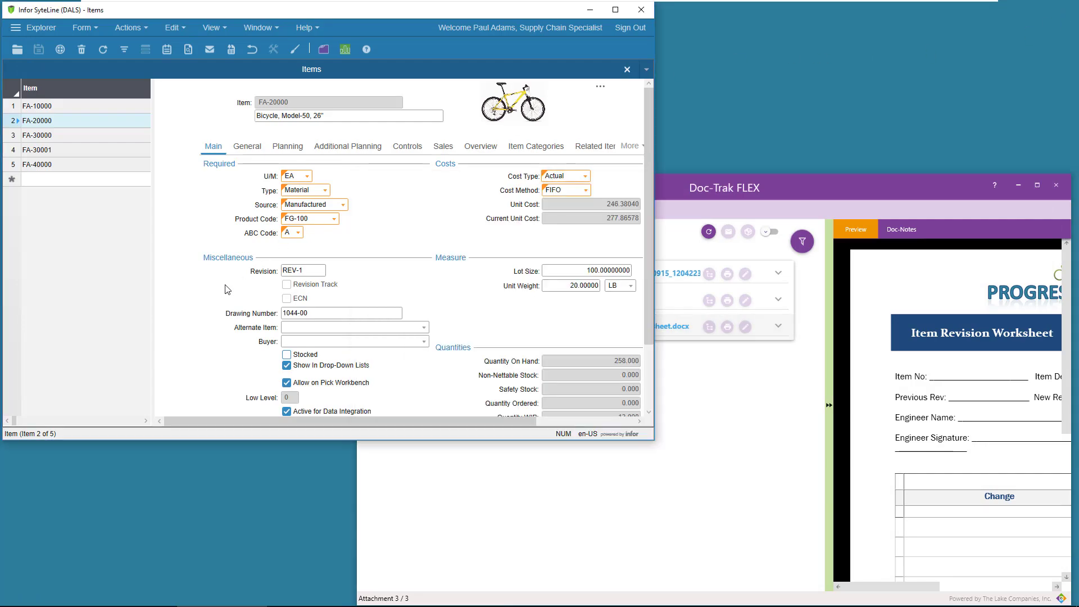
key("ctrl+o")
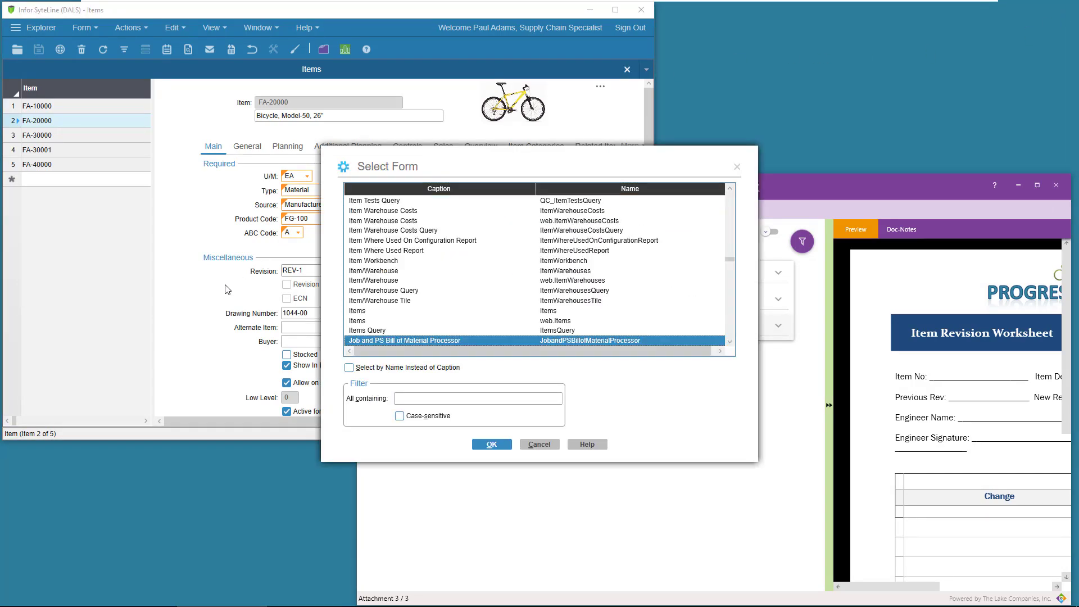
type("r")
key("Return")
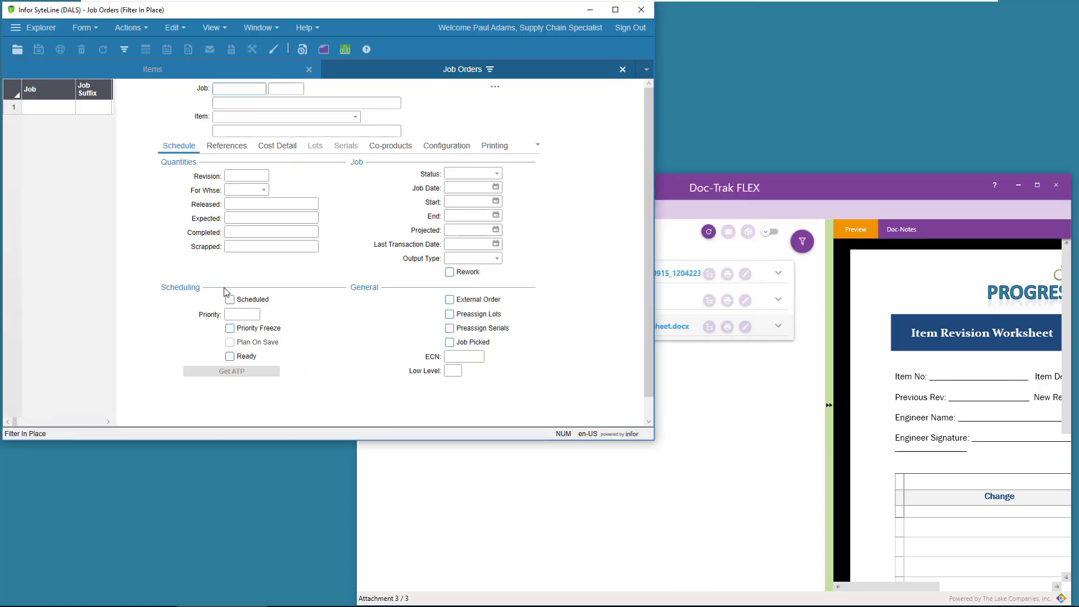
Filter the job orders by status Released and an item beginning with "fa", and run the filter
left_click(496, 174)
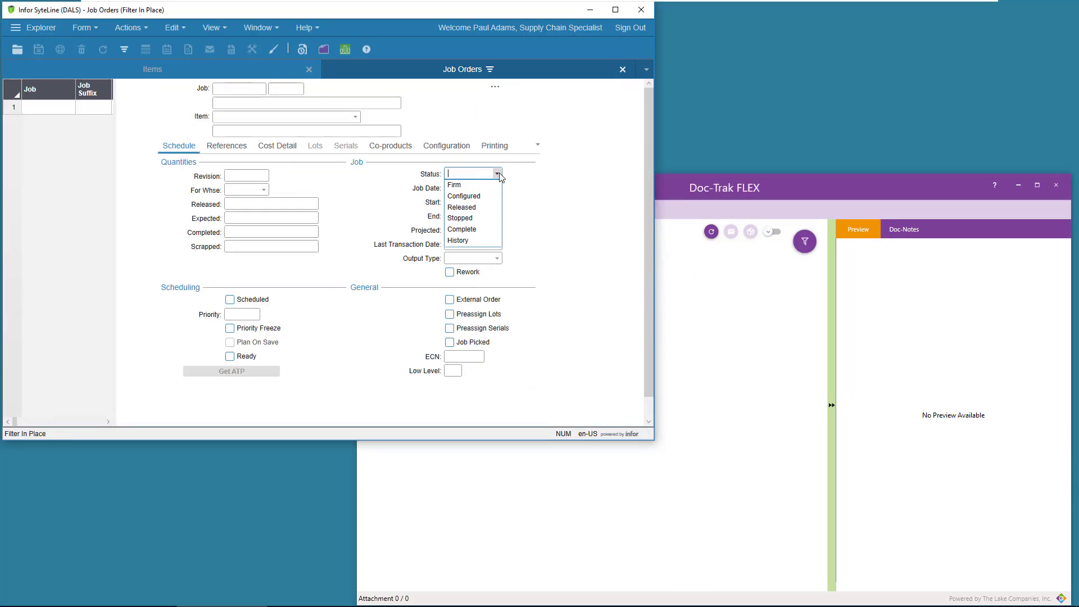
left_click(483, 210)
left_click(315, 116)
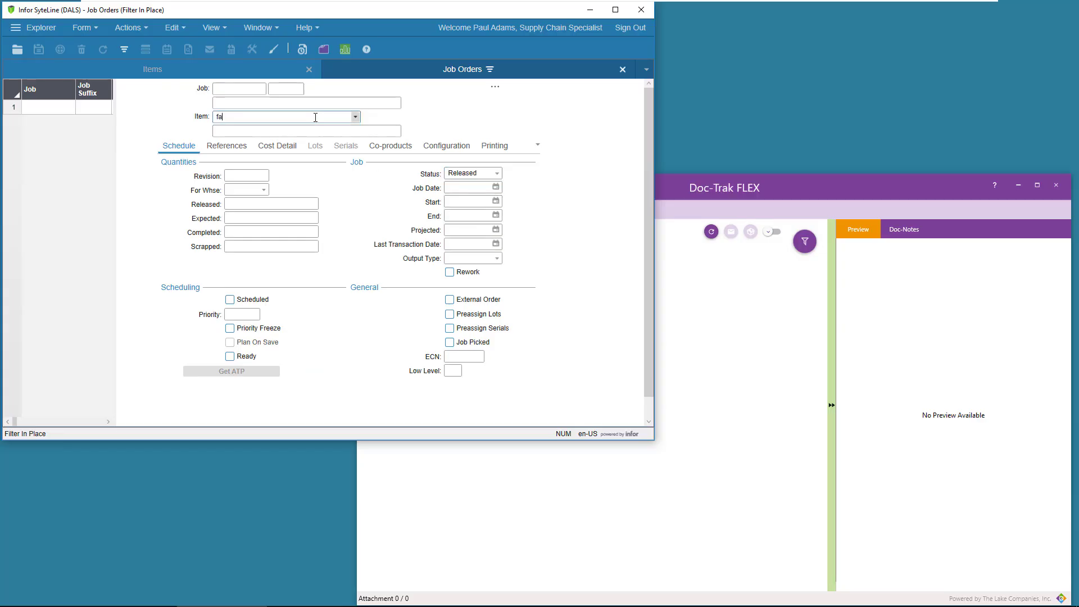
key("F4")
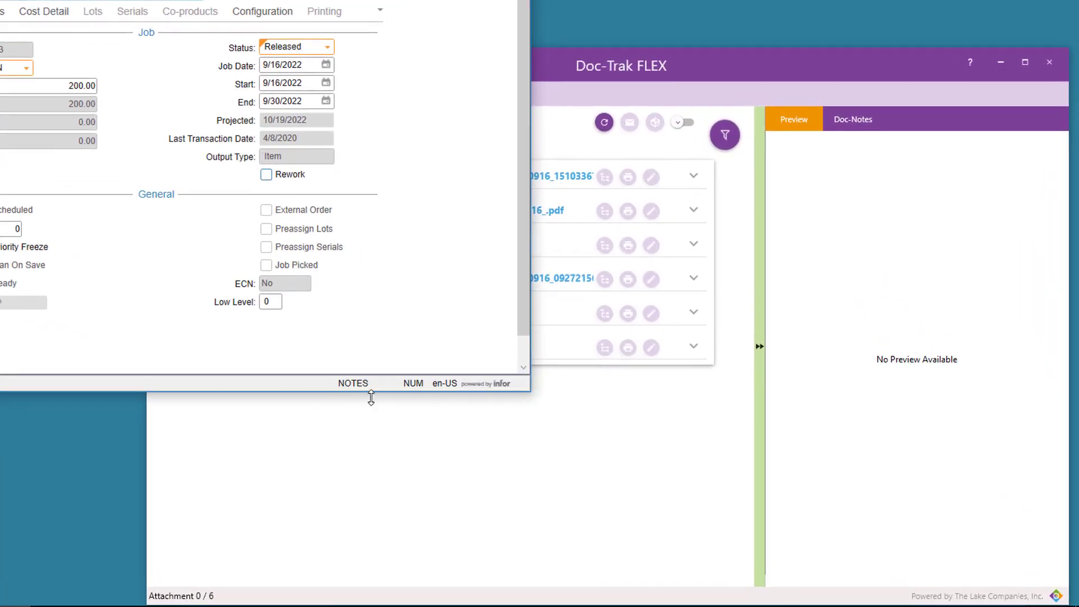
Bring Doc-Trak FLEX forward and preview job 60's attachments in turn, from Job Packet through the 1039-03.pdf production drawing
left_click(364, 475)
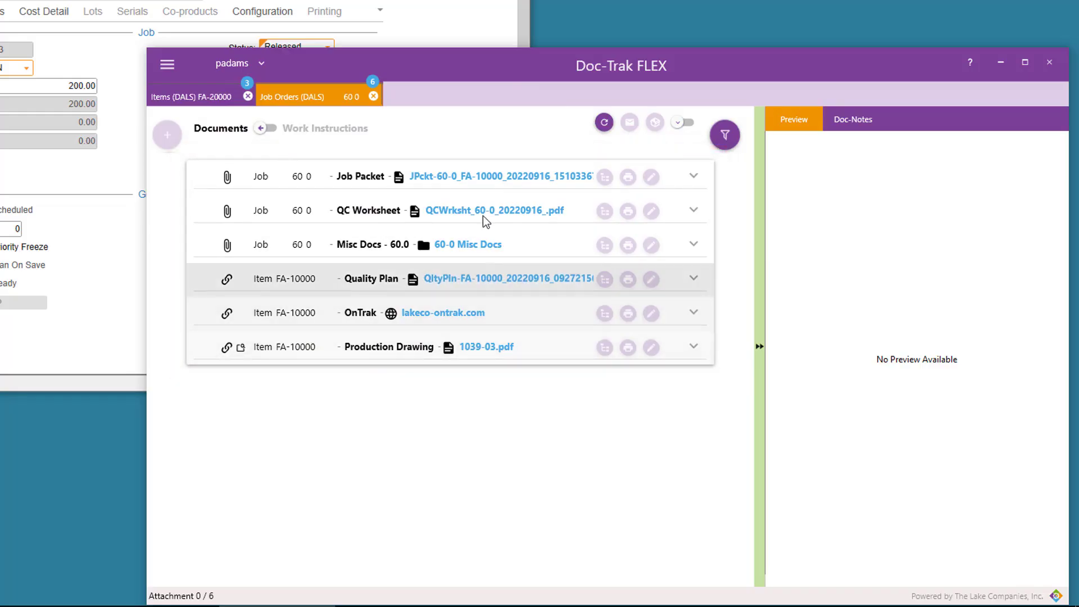
left_click(503, 177)
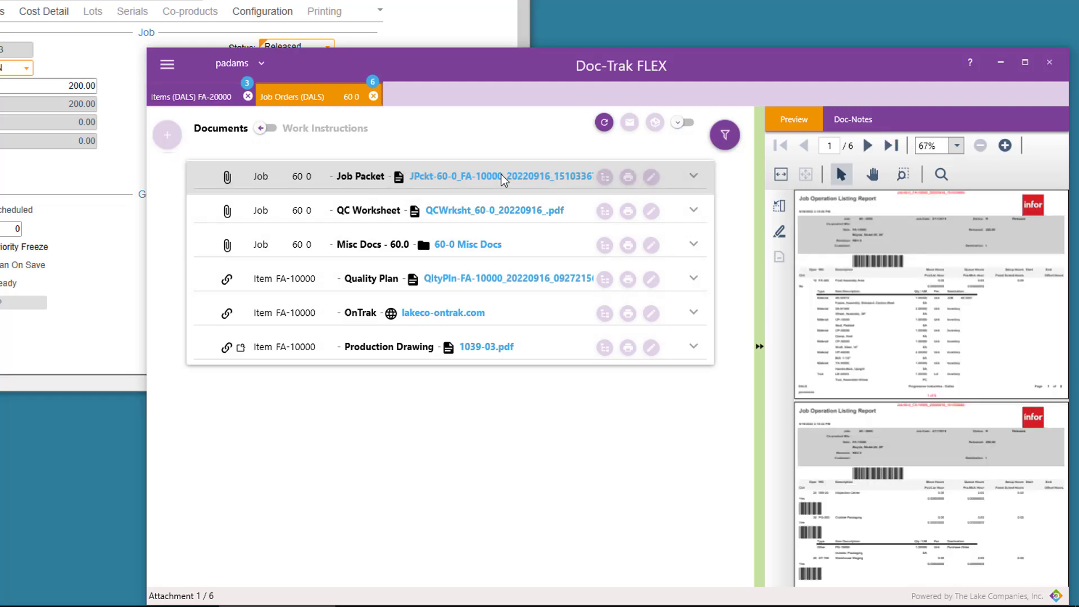
left_click(511, 210)
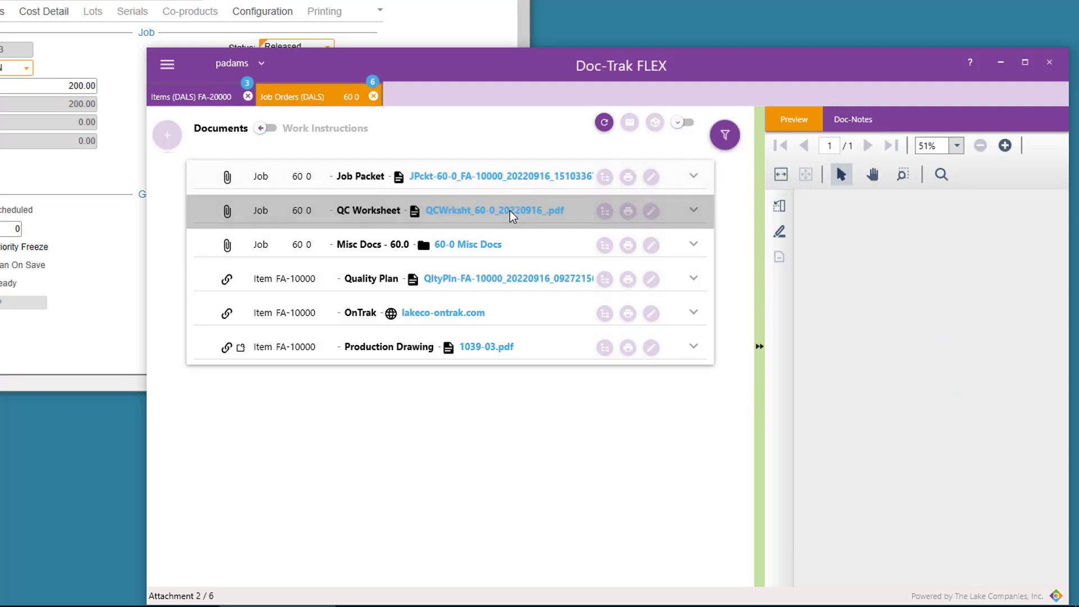
left_click(486, 251)
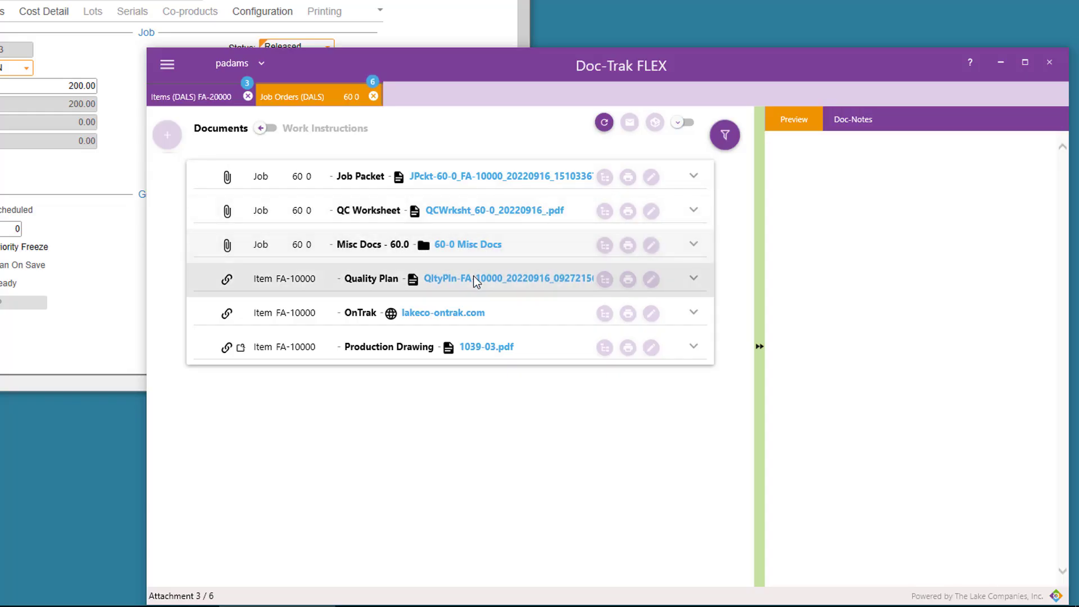
left_click(477, 281)
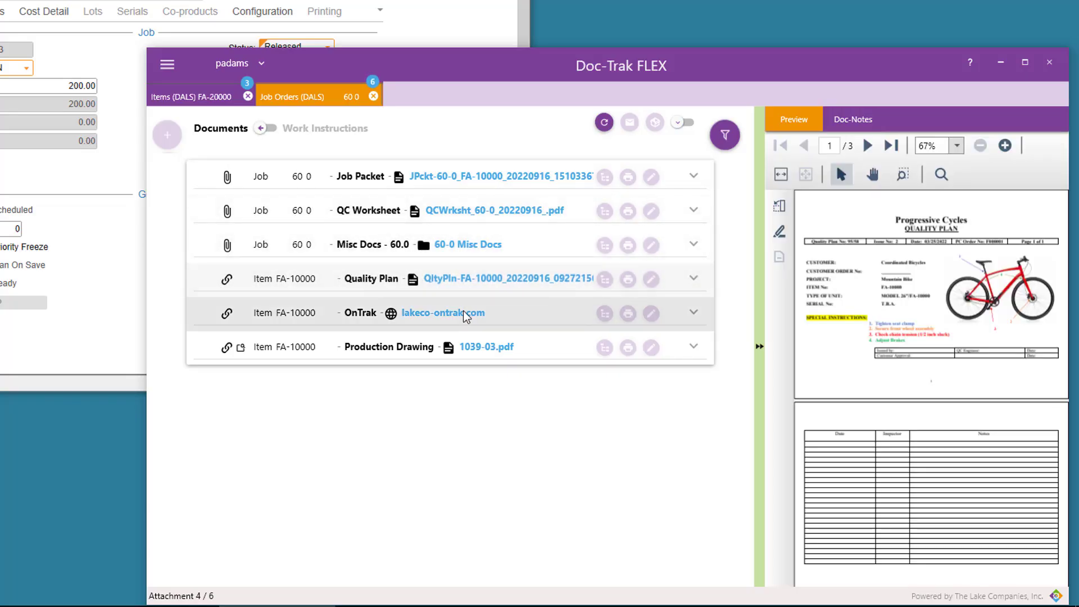
left_click(465, 315)
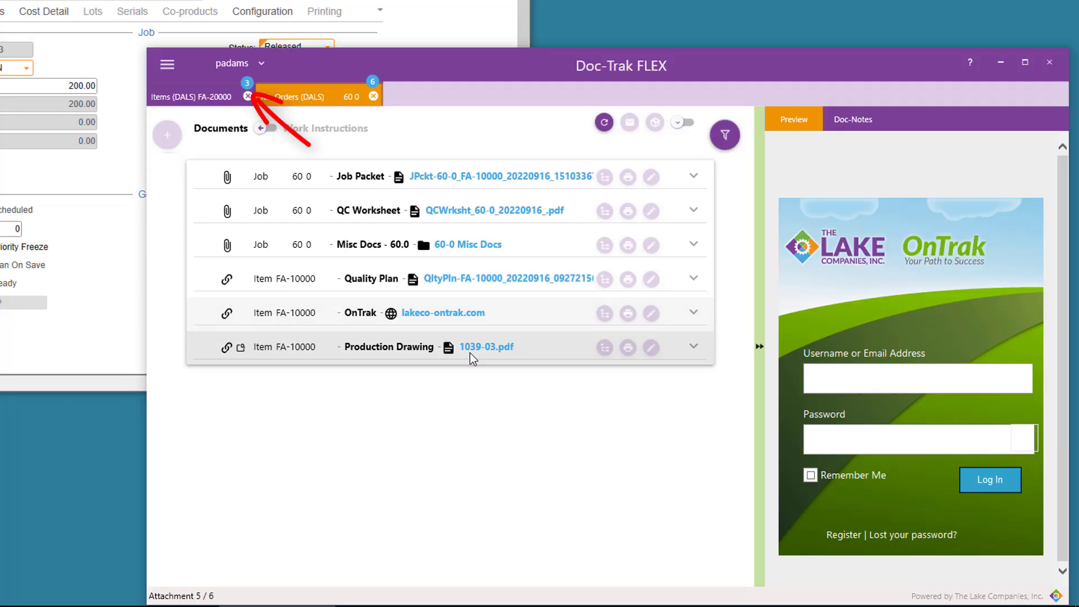
left_click(471, 356)
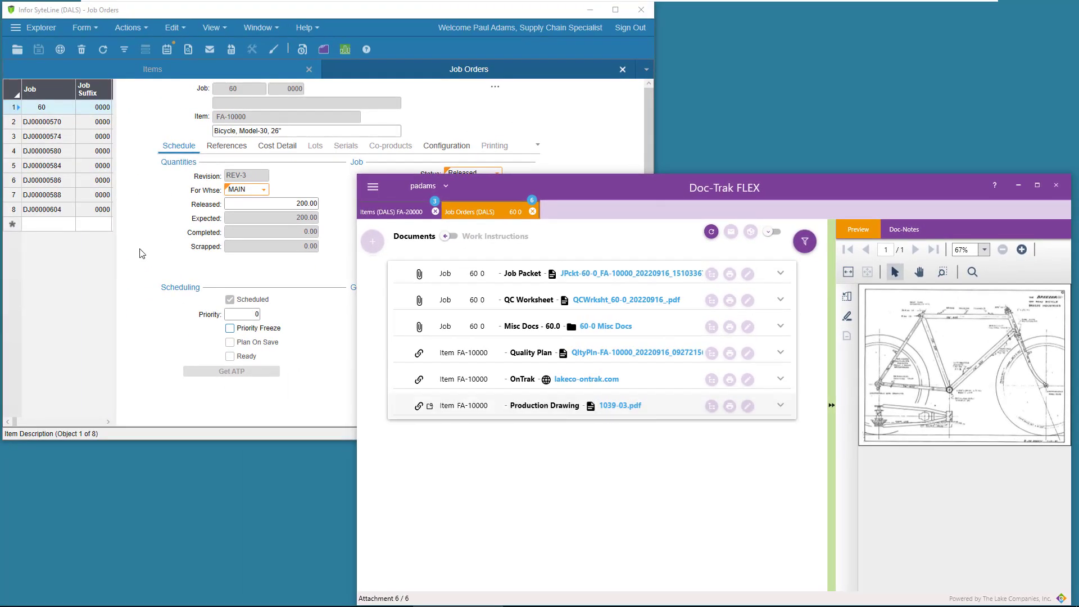
Switch SyteLine to the Items form and back to Job Orders, bringing Doc-Trak FLEX forward each time to view the matching attachments
left_click(82, 230)
left_click(106, 37)
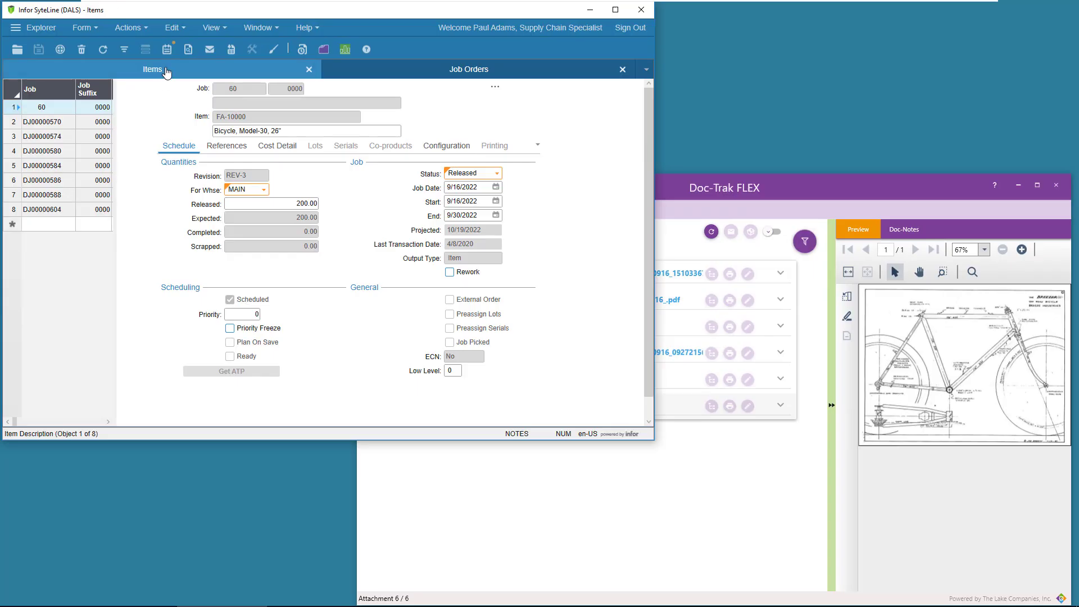
left_click(598, 513)
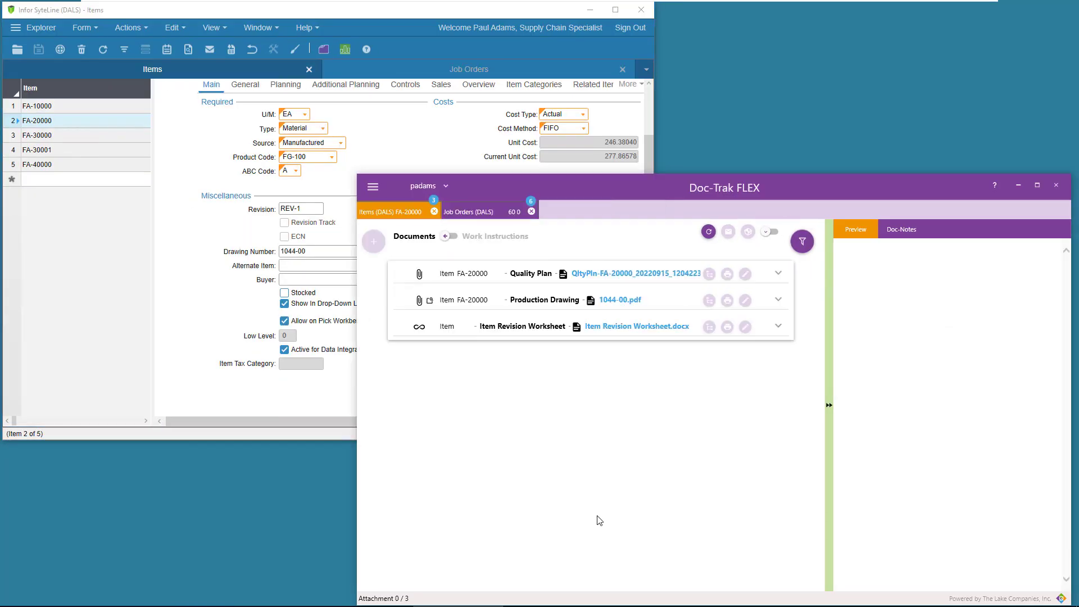
left_click(469, 70)
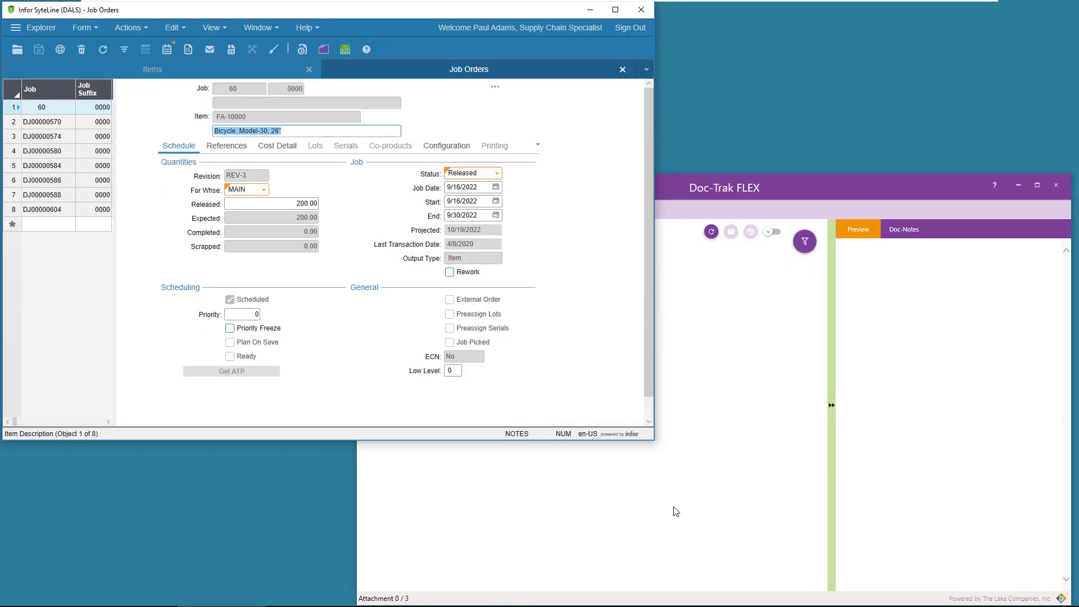
left_click(676, 511)
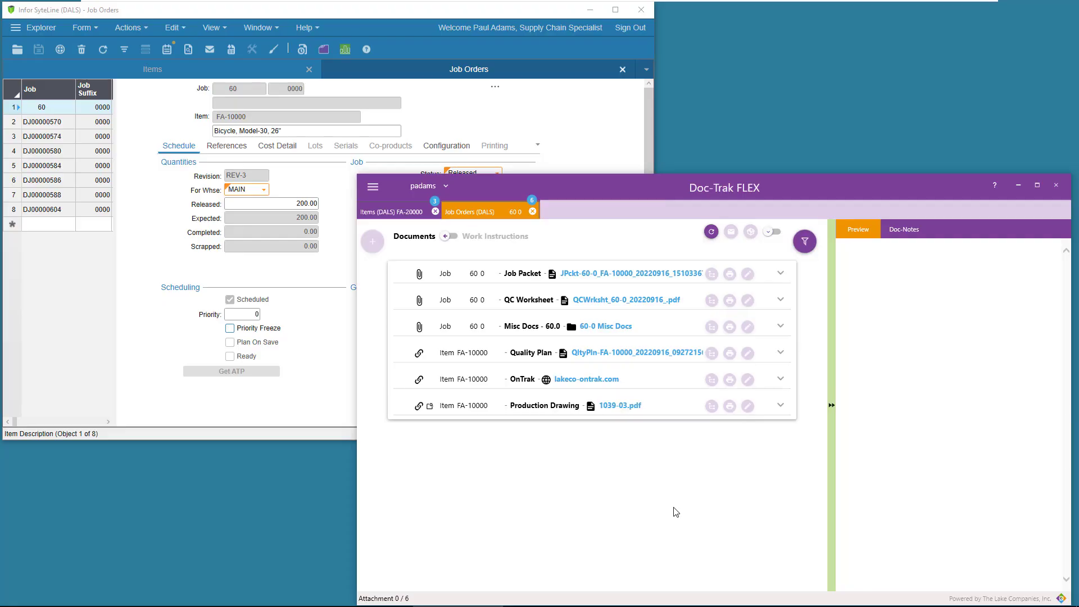